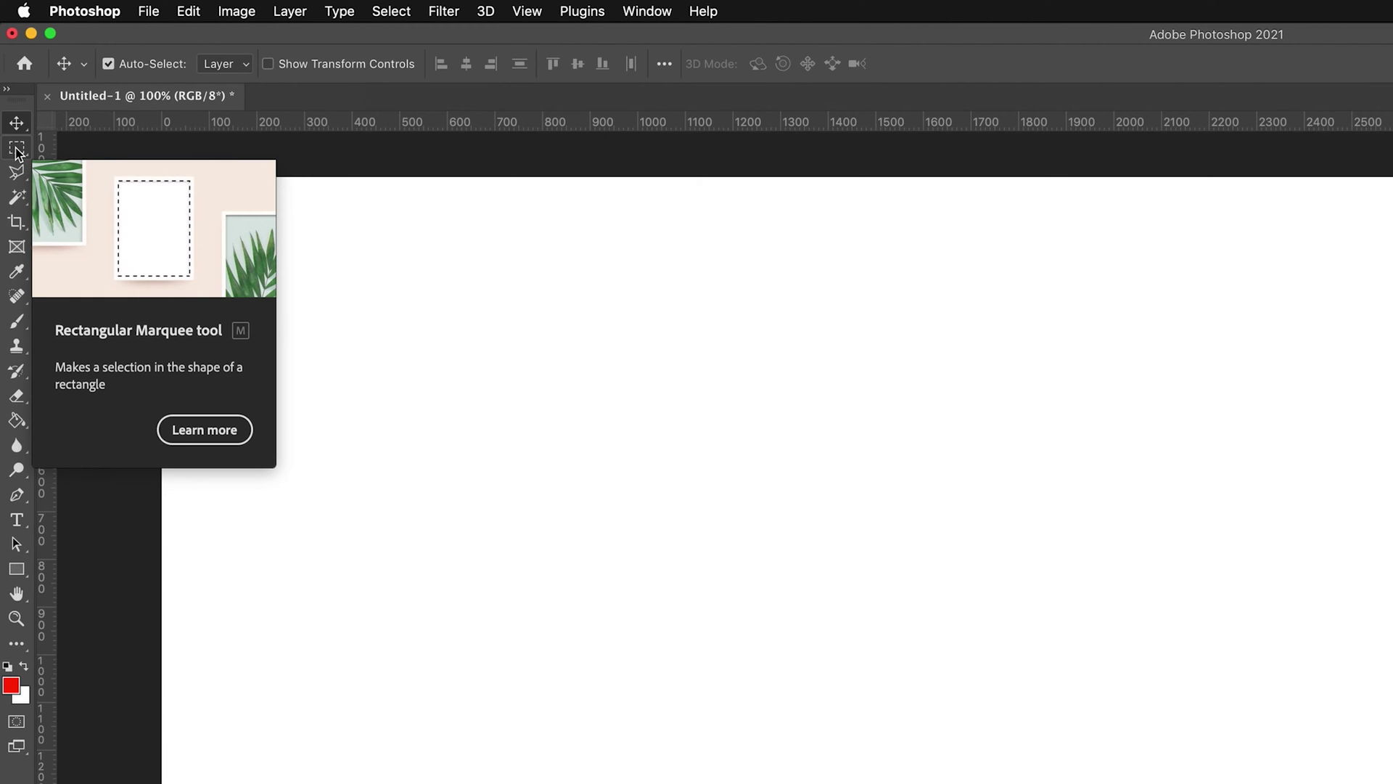
# Pick the Rectangular Marquee Tool from the marquee flyout, noting its M shortcut
pyautogui.click(16, 151)
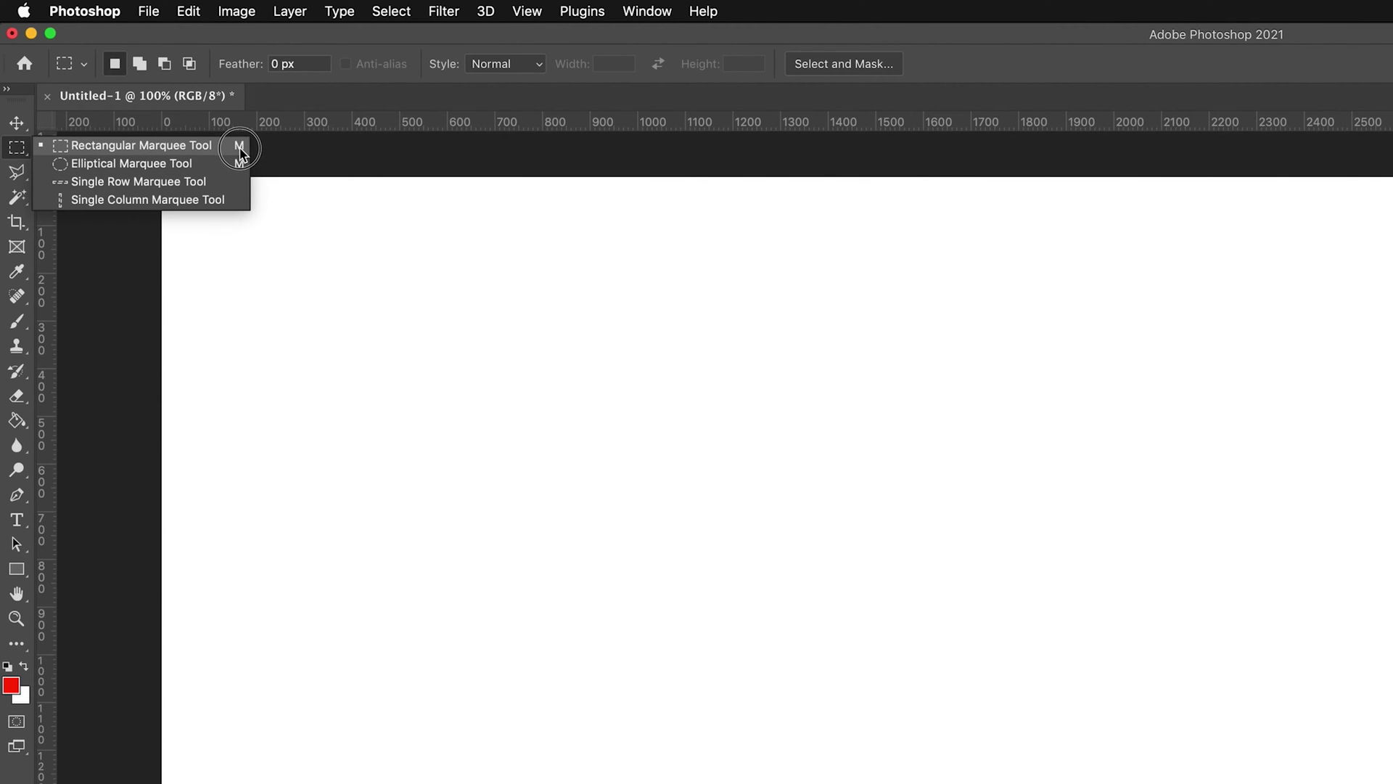
pyautogui.press('m')
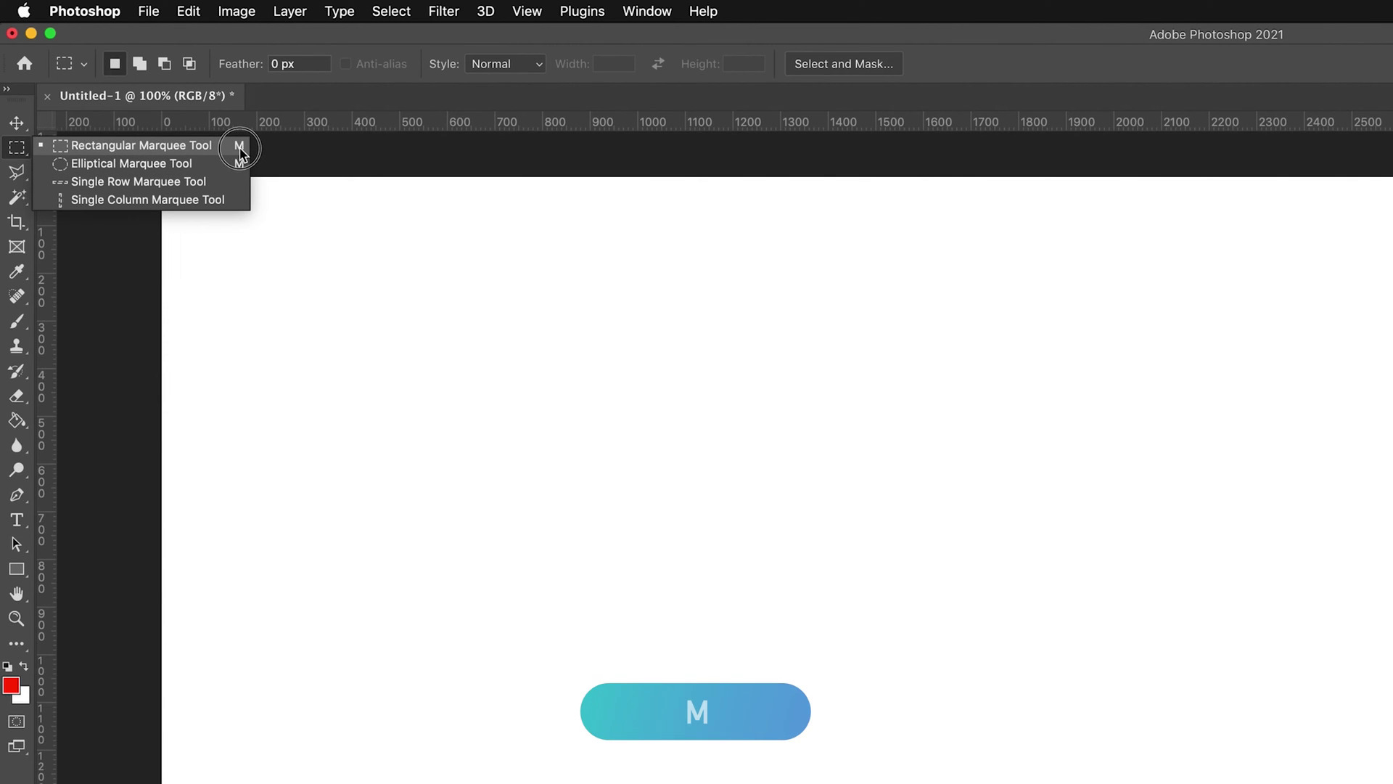
pyautogui.click(137, 150)
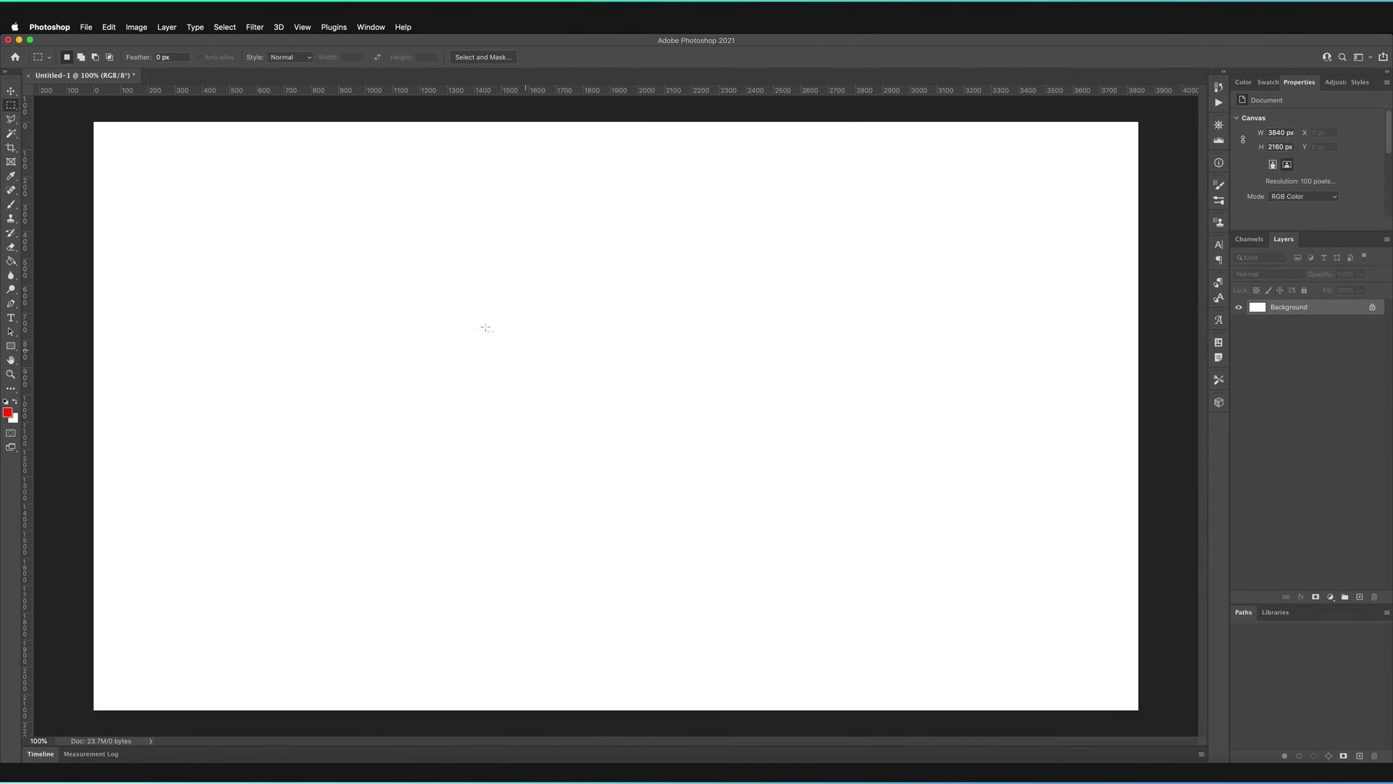
# Drag a square selection in the middle of the white canvas
pyautogui.moveTo(459, 299); pyautogui.dragTo(743, 561)
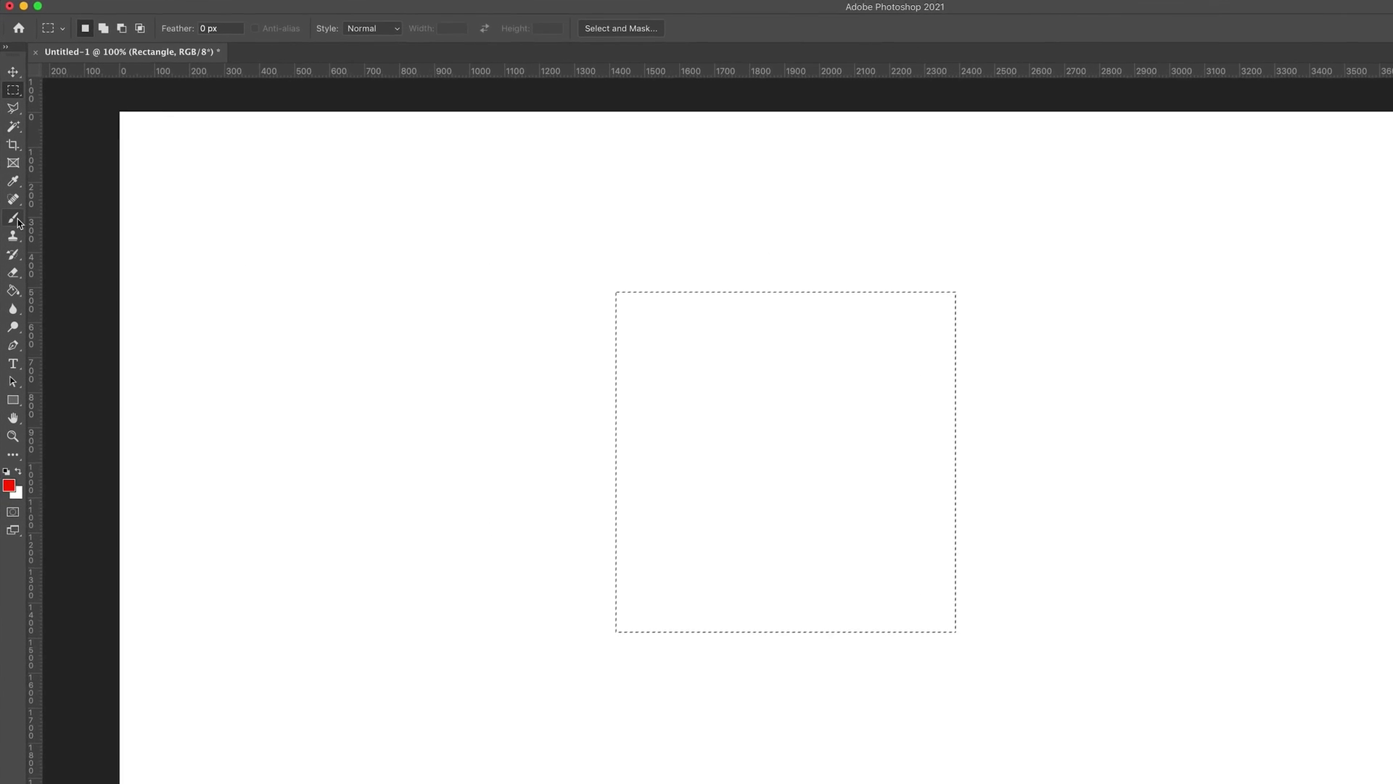
# Switch to the Brush tool and set the foreground colour to blue (#0c00ff)
pyautogui.click(15, 219)
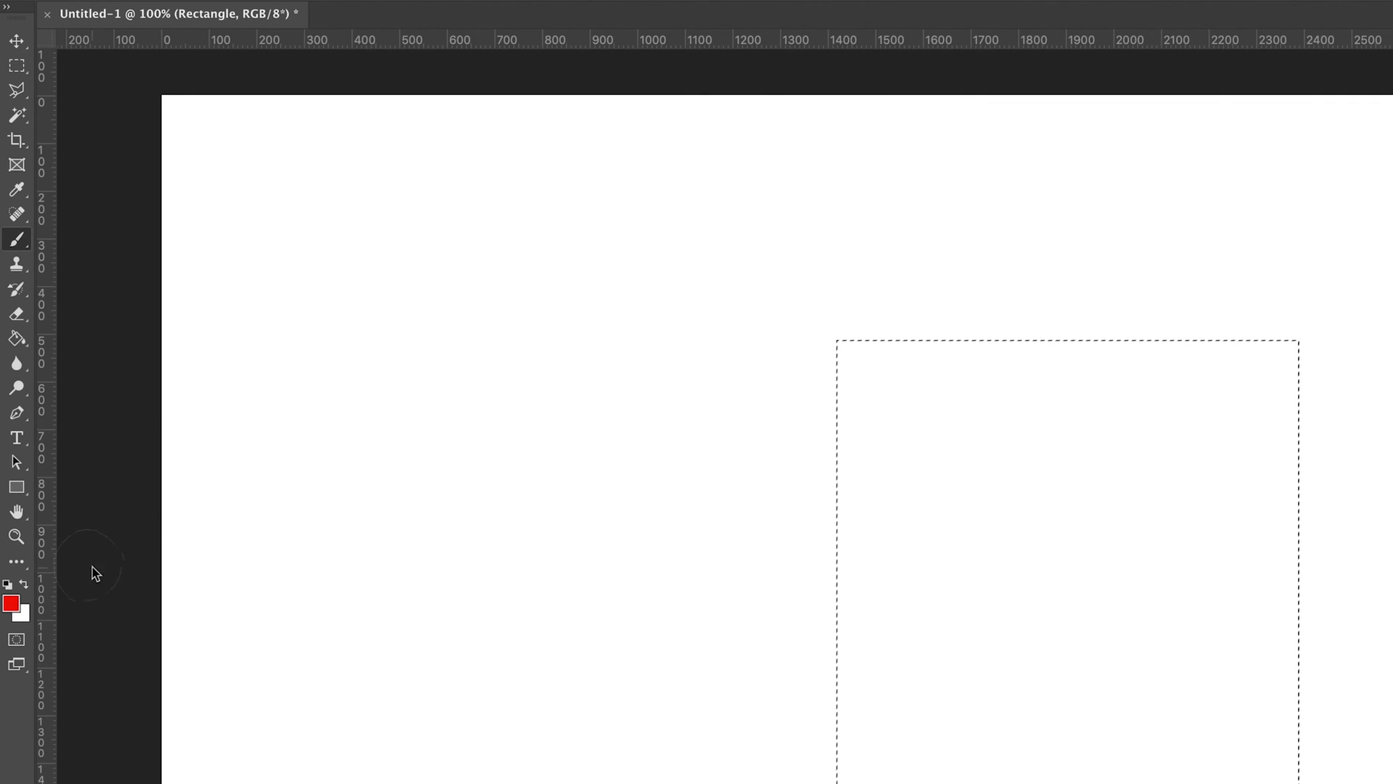
pyautogui.click(10, 605)
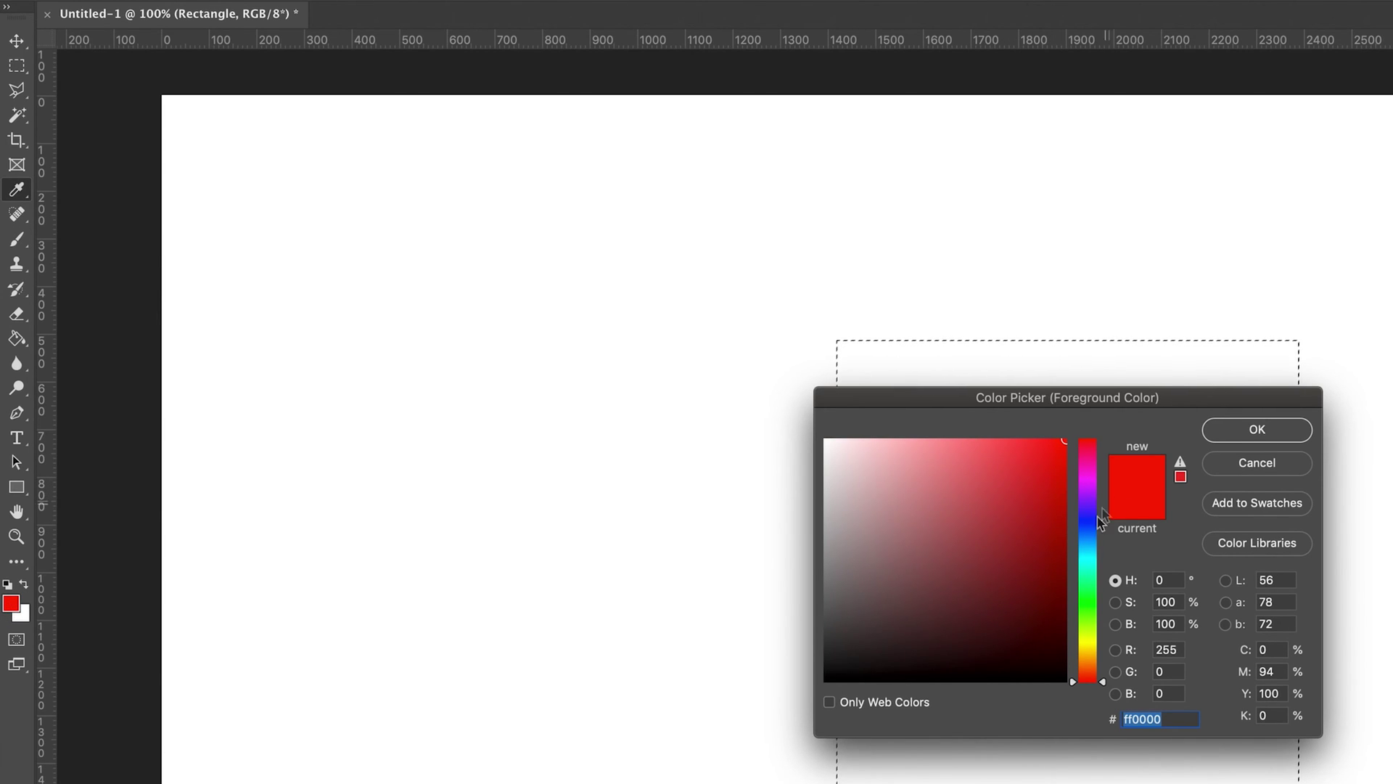
pyautogui.moveTo(1088, 525); pyautogui.dragTo(1089, 519)
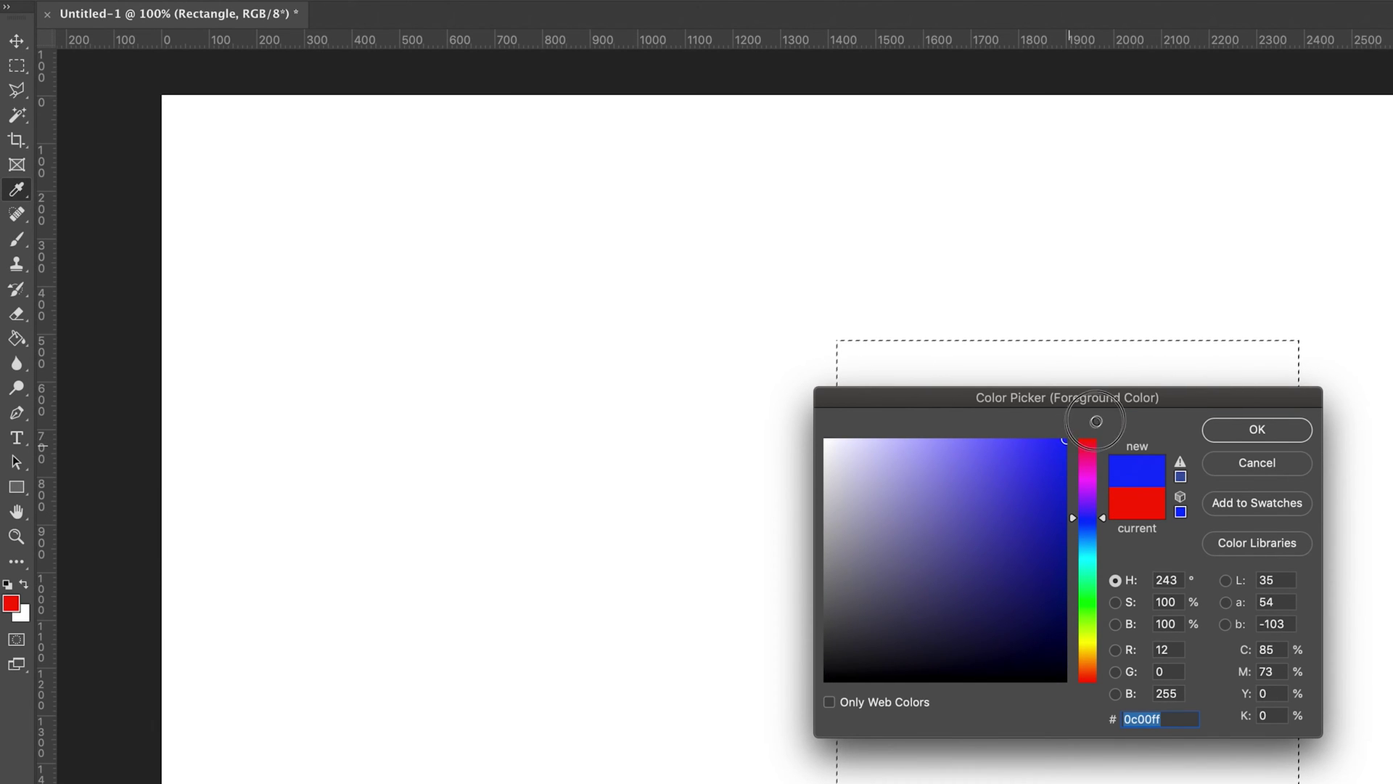
pyautogui.click(1288, 428)
pyautogui.press('b')
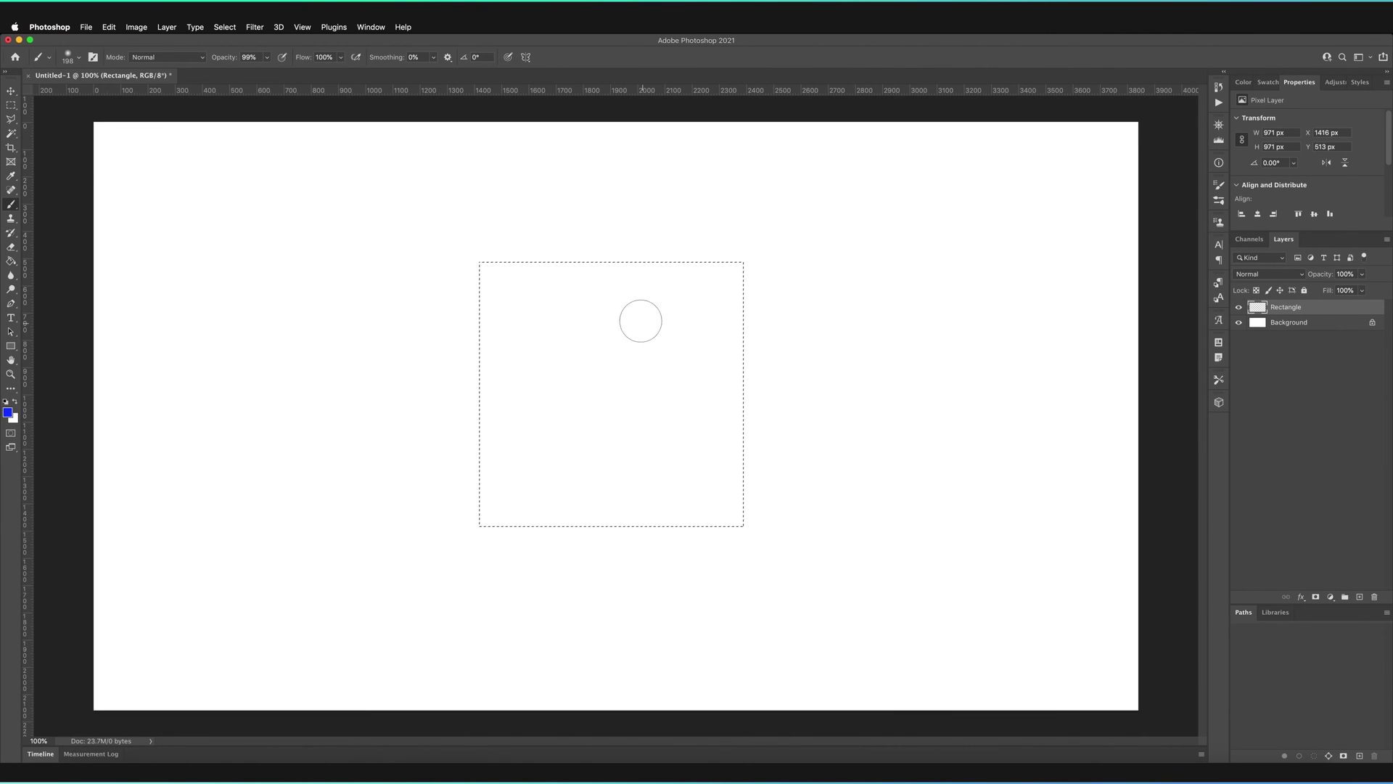
pyautogui.moveTo(641, 317)
pyautogui.mouseDown()
pyautogui.moveTo(602, 306)
pyautogui.moveTo(614, 315)
pyautogui.moveTo(656, 283)
pyautogui.moveTo(585, 271)
pyautogui.moveTo(654, 276)
pyautogui.moveTo(484, 263)
pyautogui.moveTo(483, 331)
pyautogui.moveTo(483, 276)
pyautogui.moveTo(732, 259)
pyautogui.moveTo(750, 285)
pyautogui.moveTo(750, 349)
pyautogui.moveTo(716, 320)
pyautogui.moveTo(713, 288)
pyautogui.mouseUp()
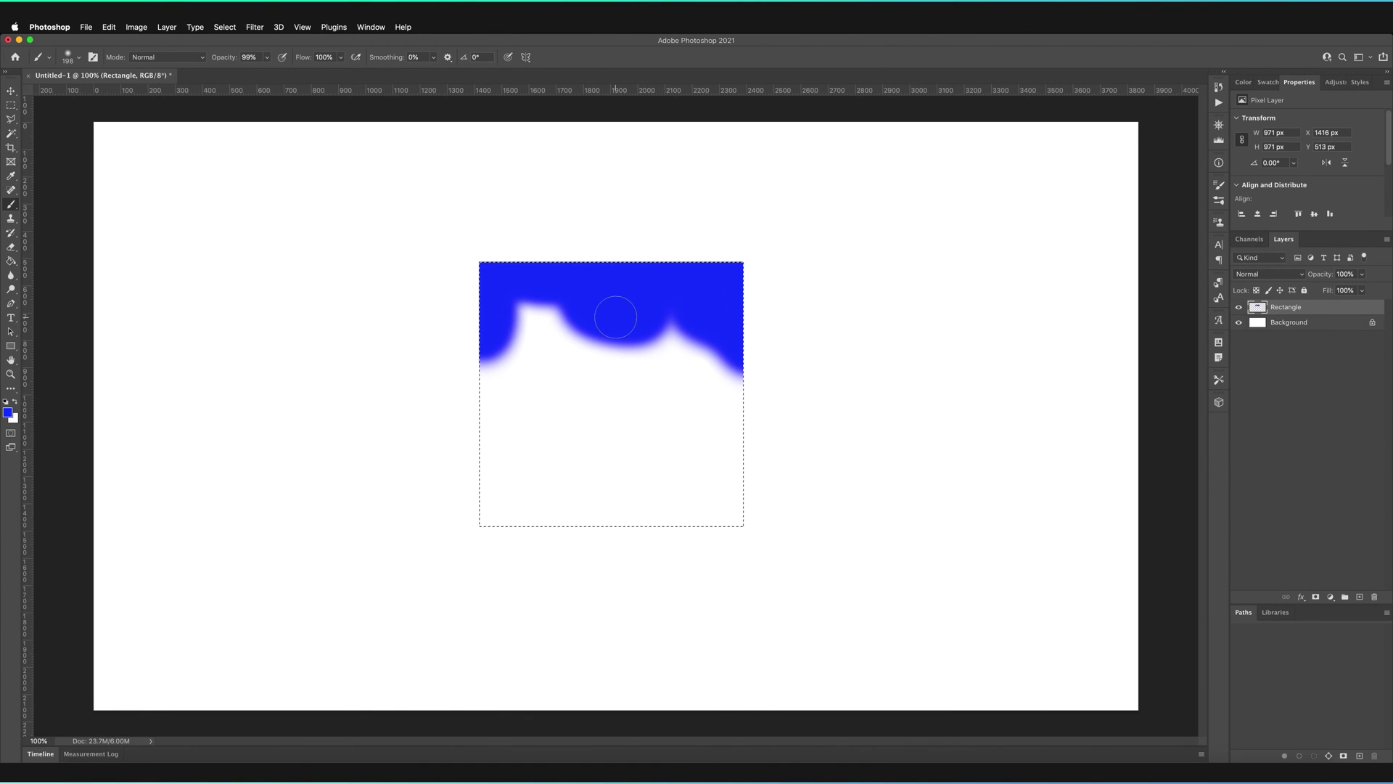
pyautogui.press('super+z')
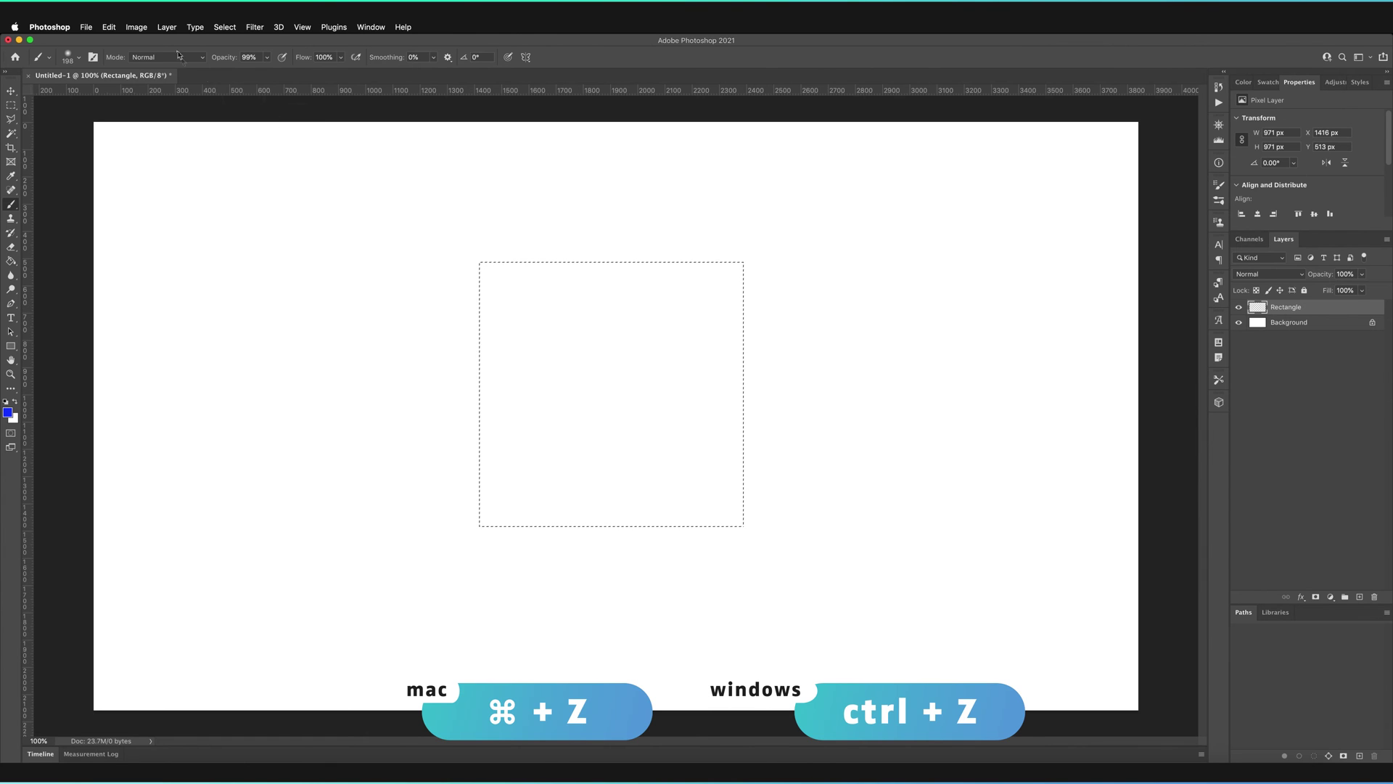
pyautogui.click(108, 27)
pyautogui.click(527, 25)
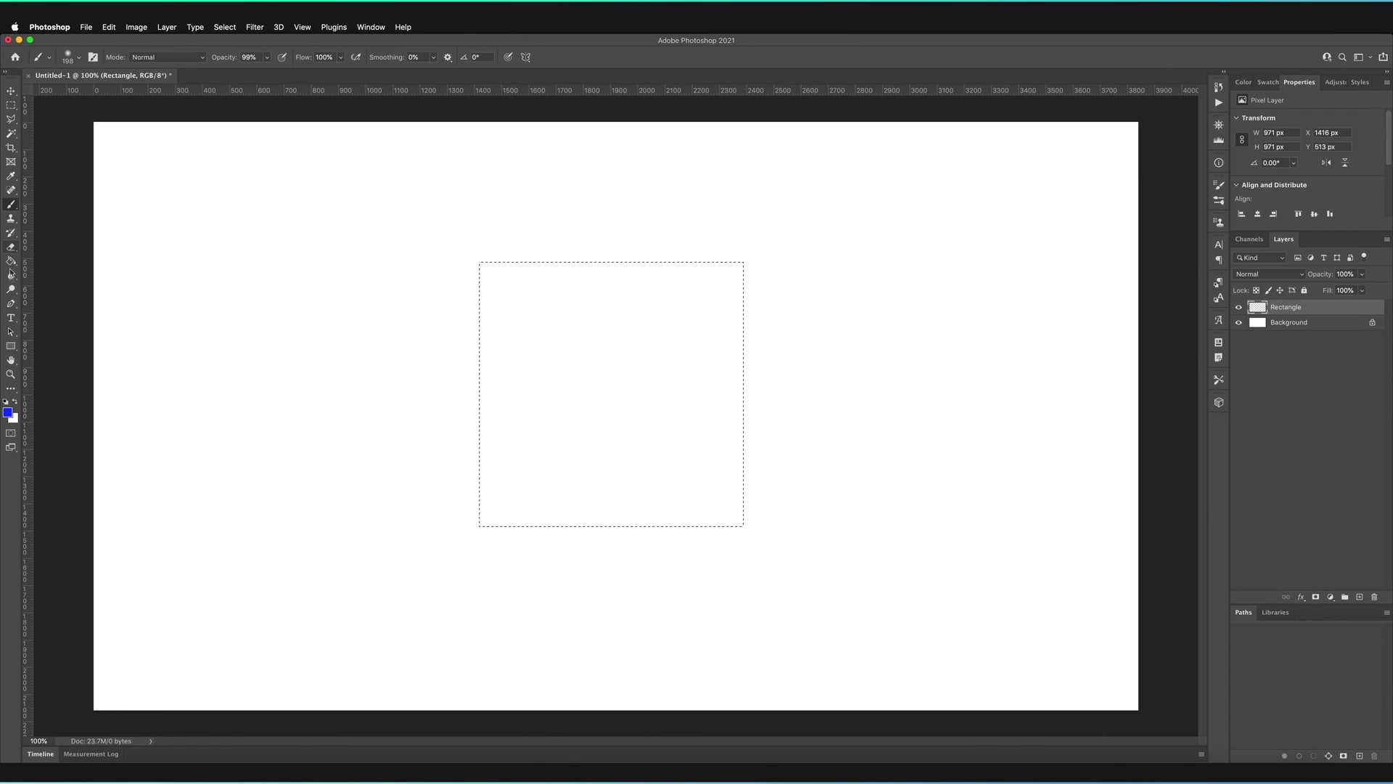
# Fill the square selection with blue using the Paint Bucket, then show the Cmd+D deselect shortcut
pyautogui.click(11, 262)
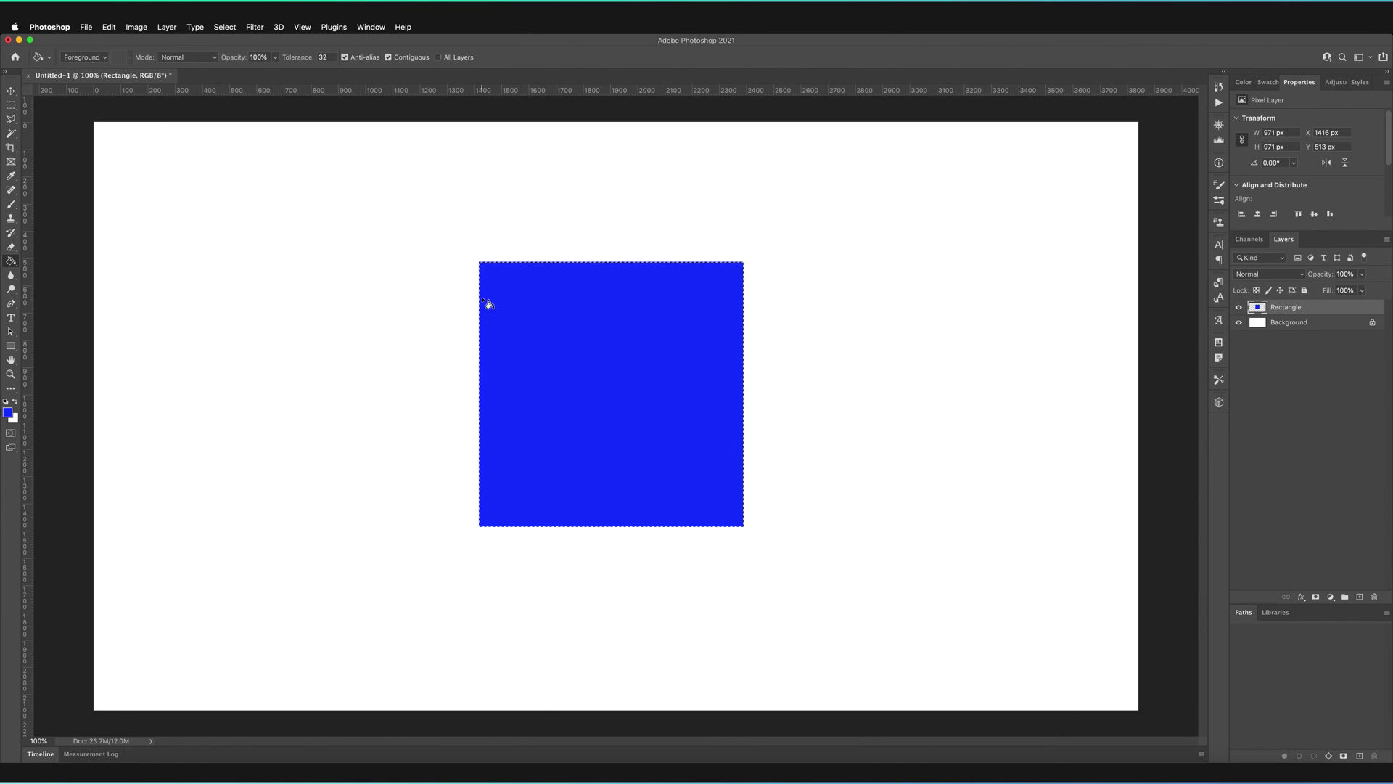
pyautogui.press('super+d')
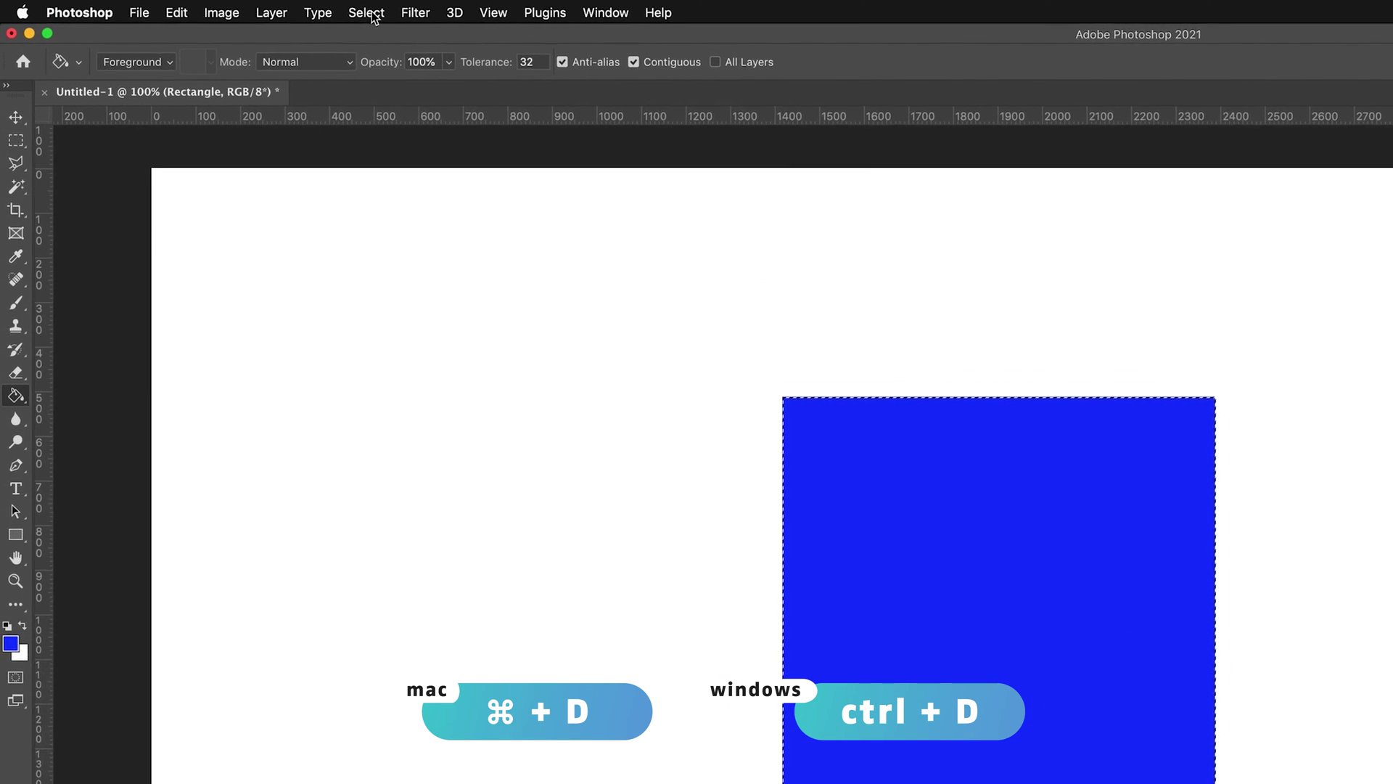
# Drop the selection around the blue square via Select > Deselect
pyautogui.click(369, 12)
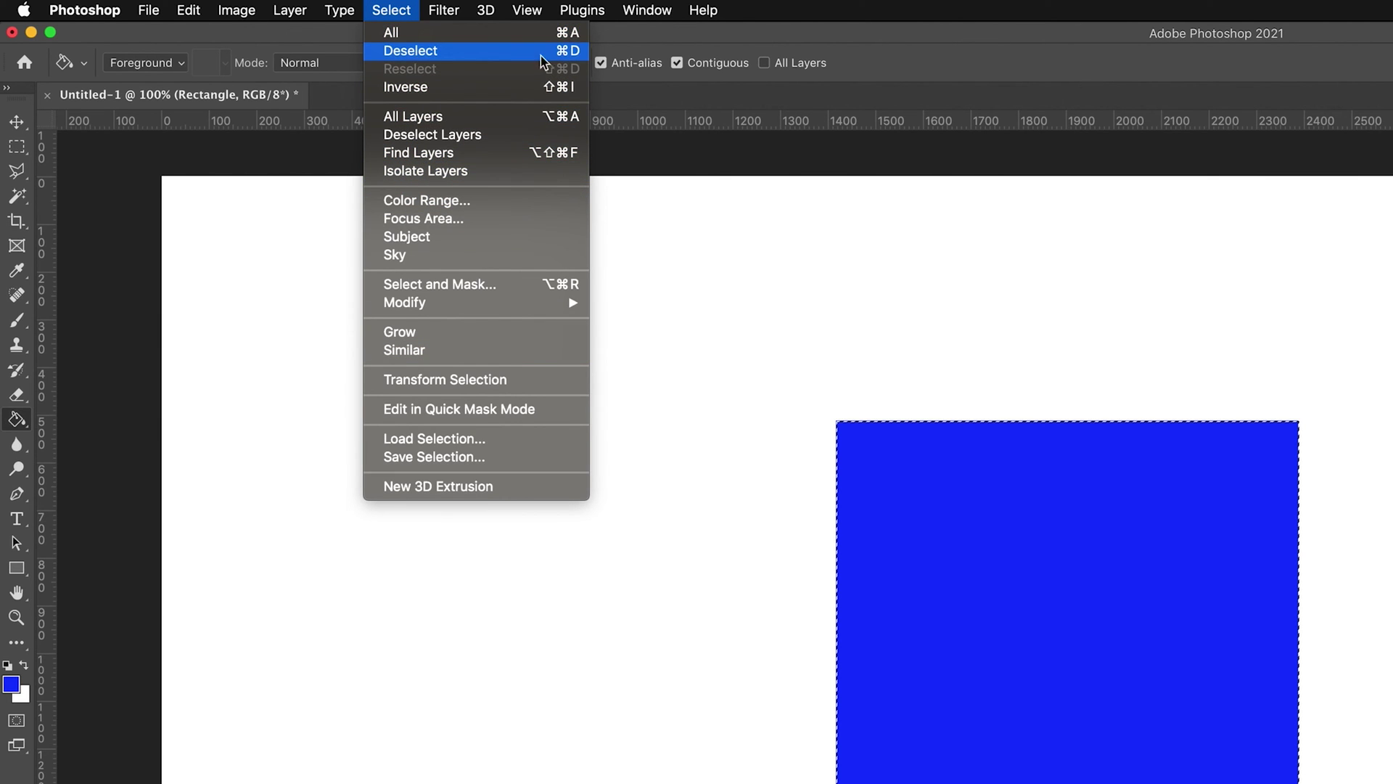
pyautogui.click(417, 51)
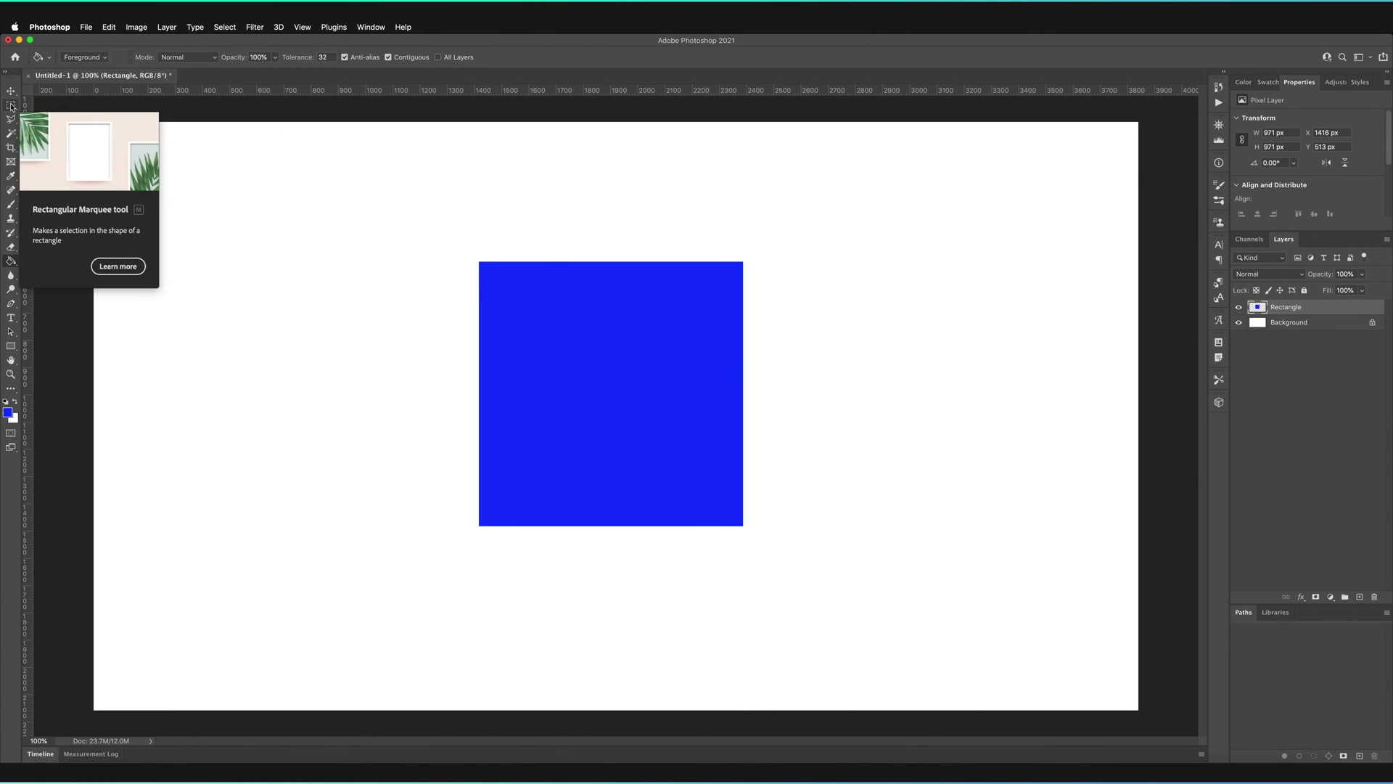
# Delete a circular elliptical-marquee selection over the blue square's upper right
pyautogui.click(11, 105)
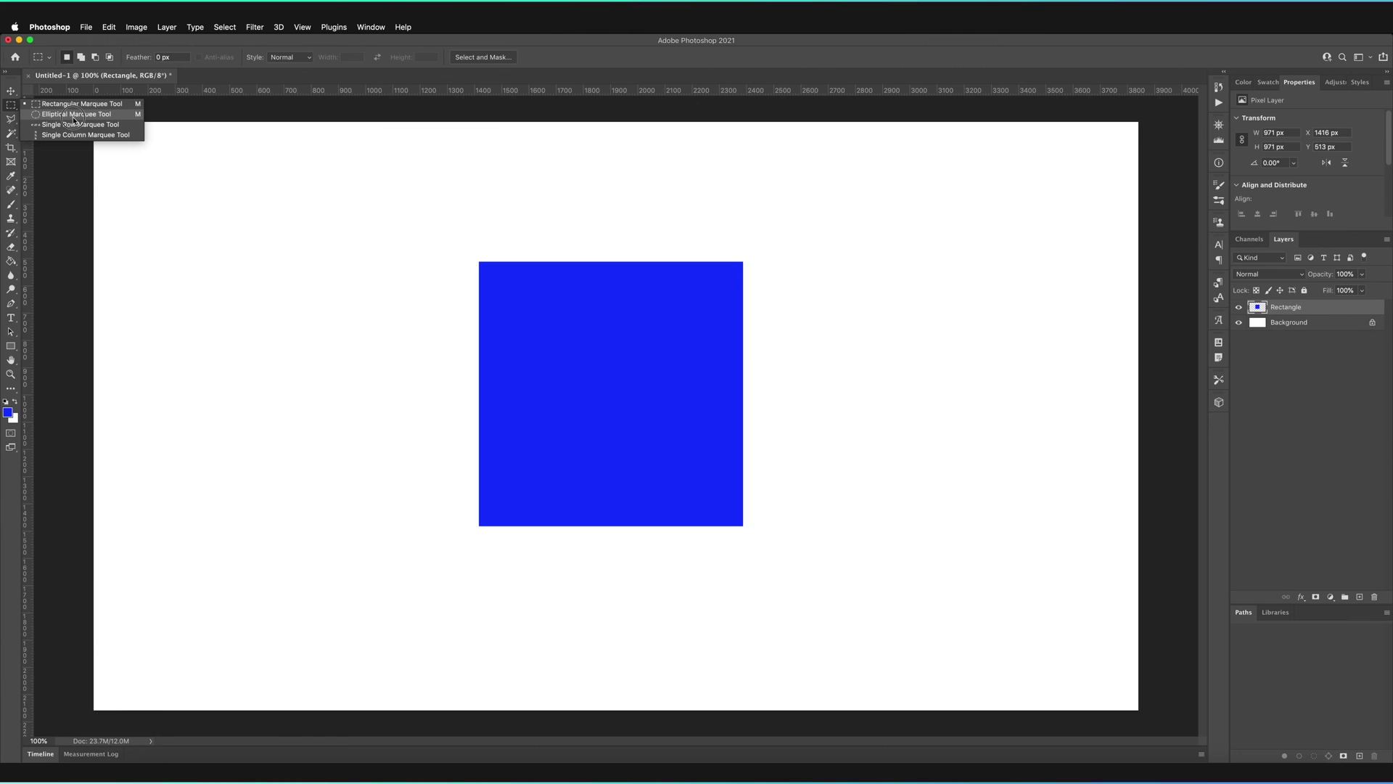
pyautogui.click(73, 116)
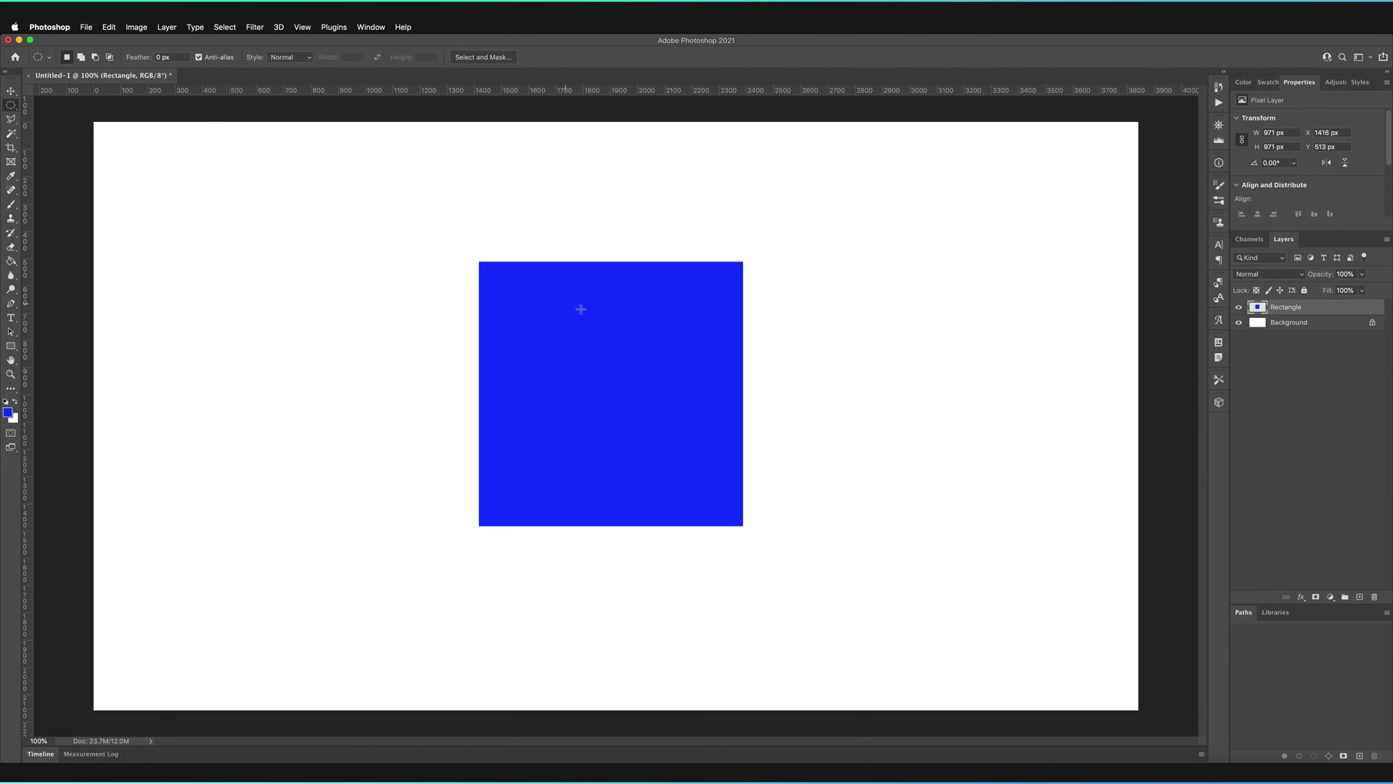
pyautogui.moveTo(549, 191); pyautogui.dragTo(809, 476)
pyautogui.press('Delete')
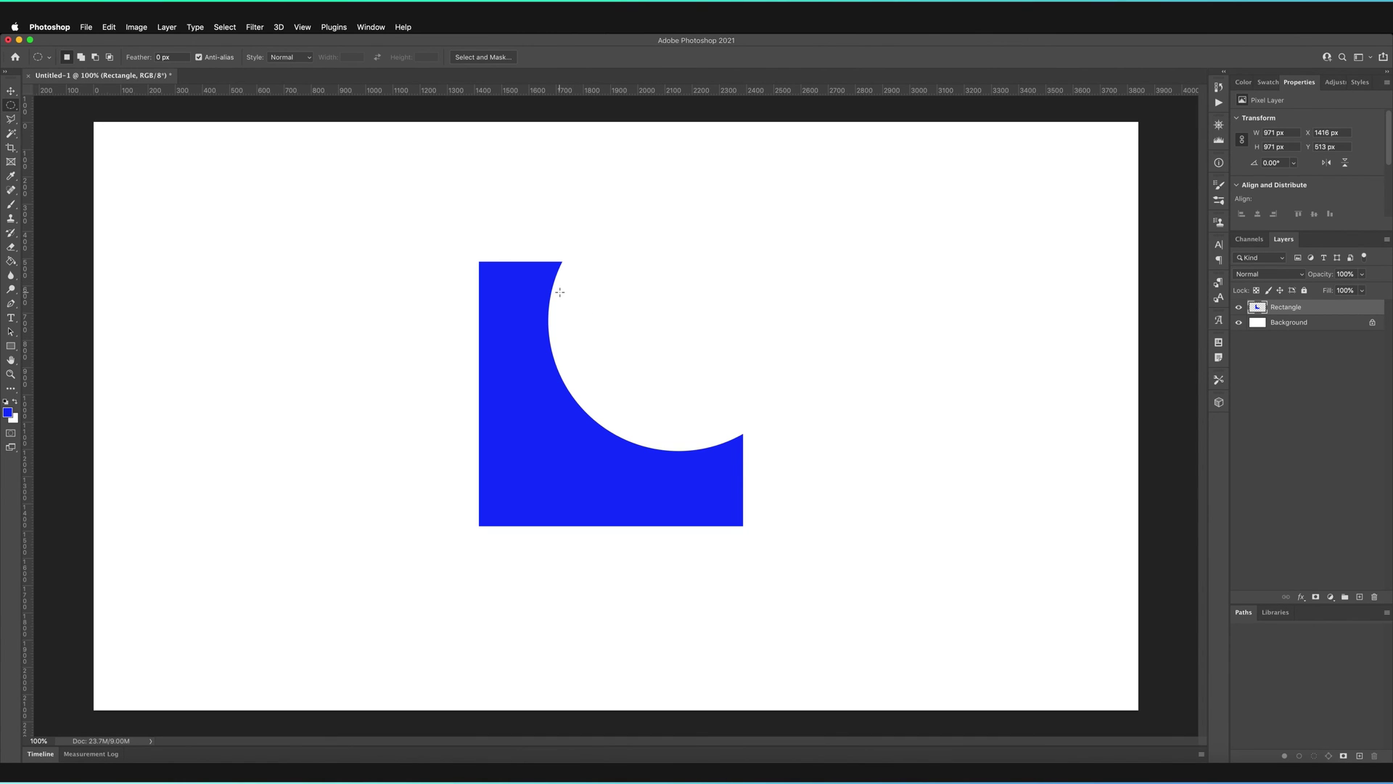
# Undo the delete, move the circular blue piece to the right, and deselect
pyautogui.press('super+z')
pyautogui.press('super+z')
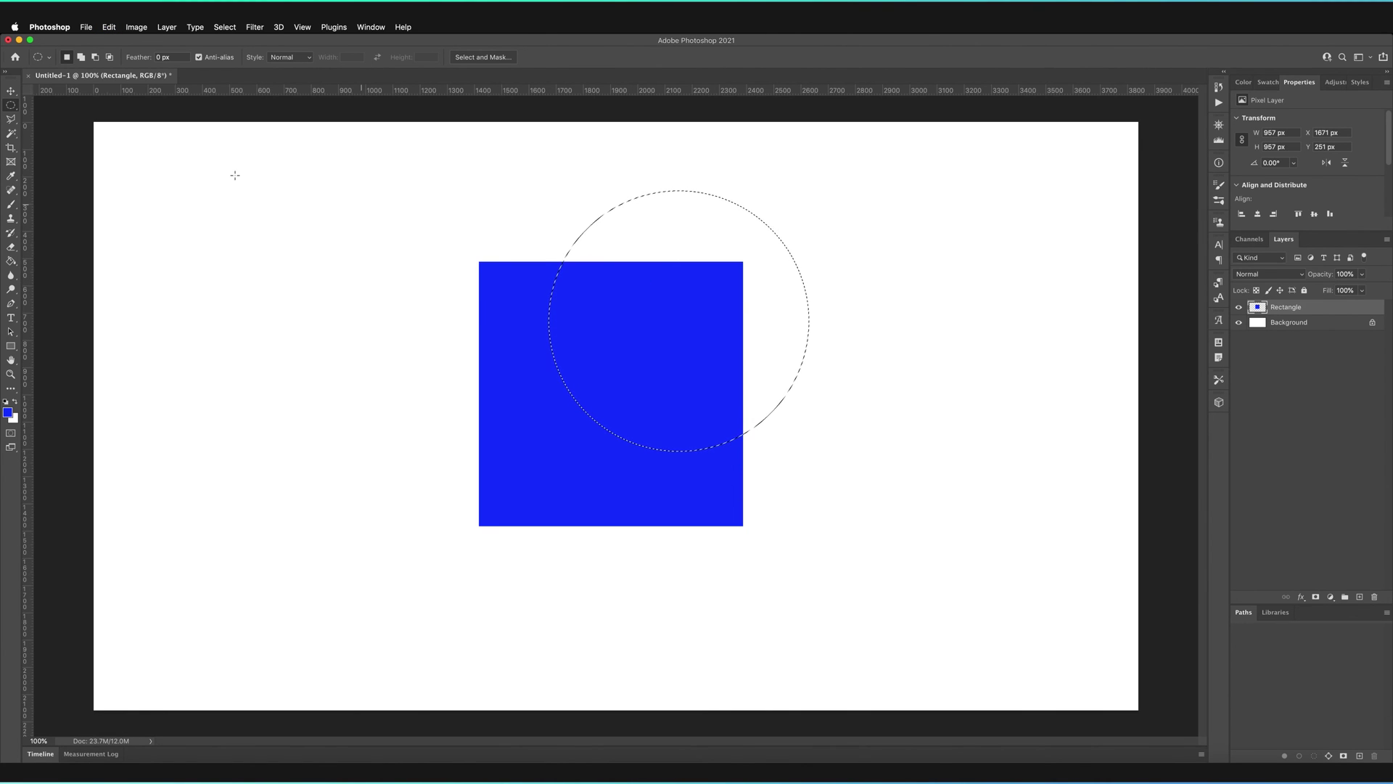
pyautogui.click(11, 92)
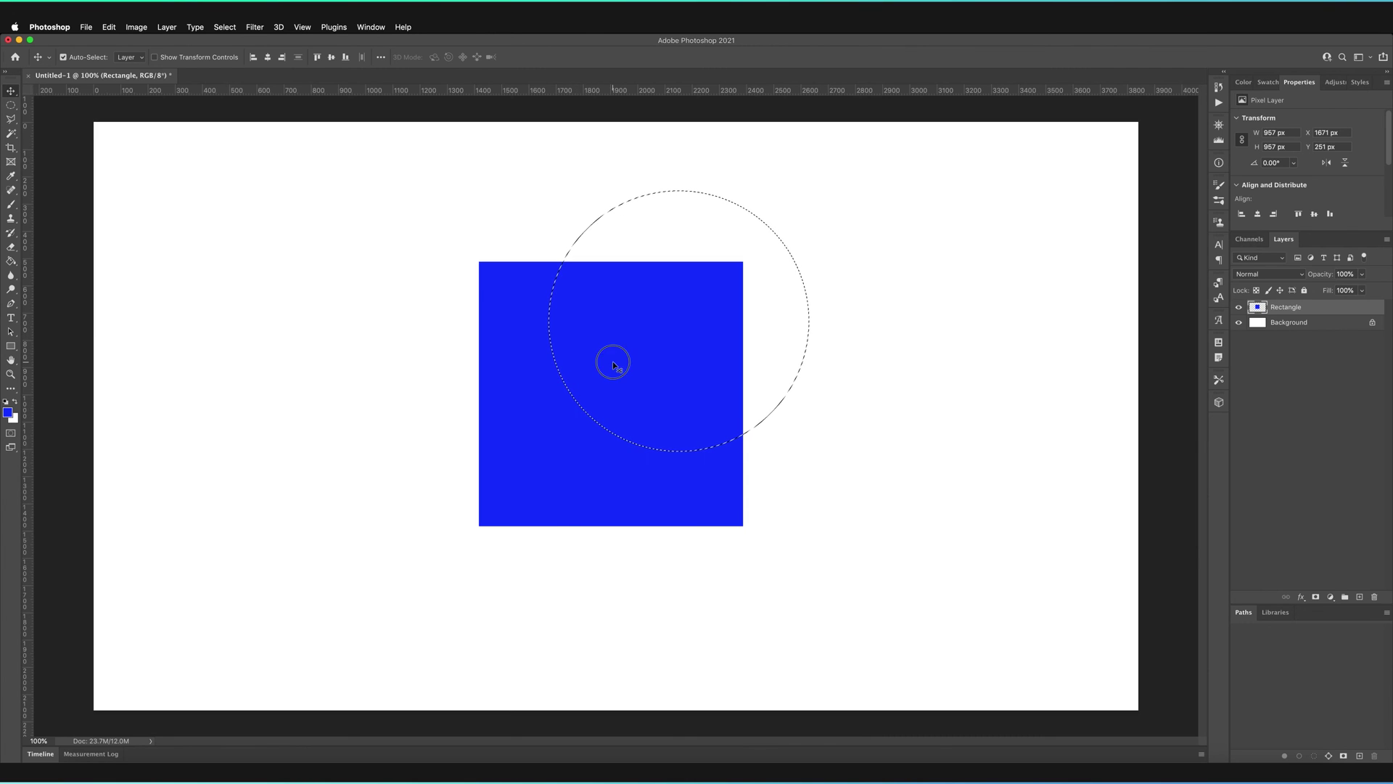
pyautogui.moveTo(618, 366); pyautogui.dragTo(837, 360)
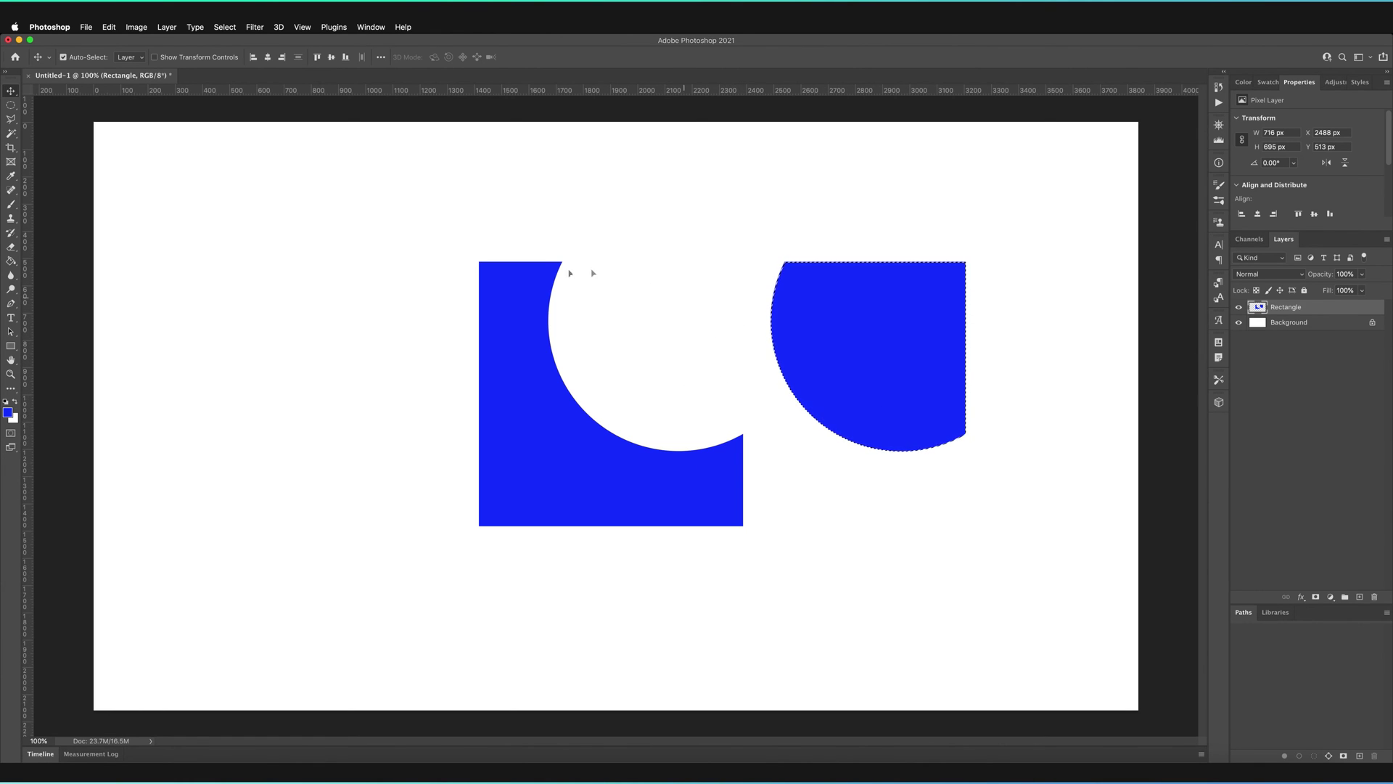
pyautogui.press('super+d')
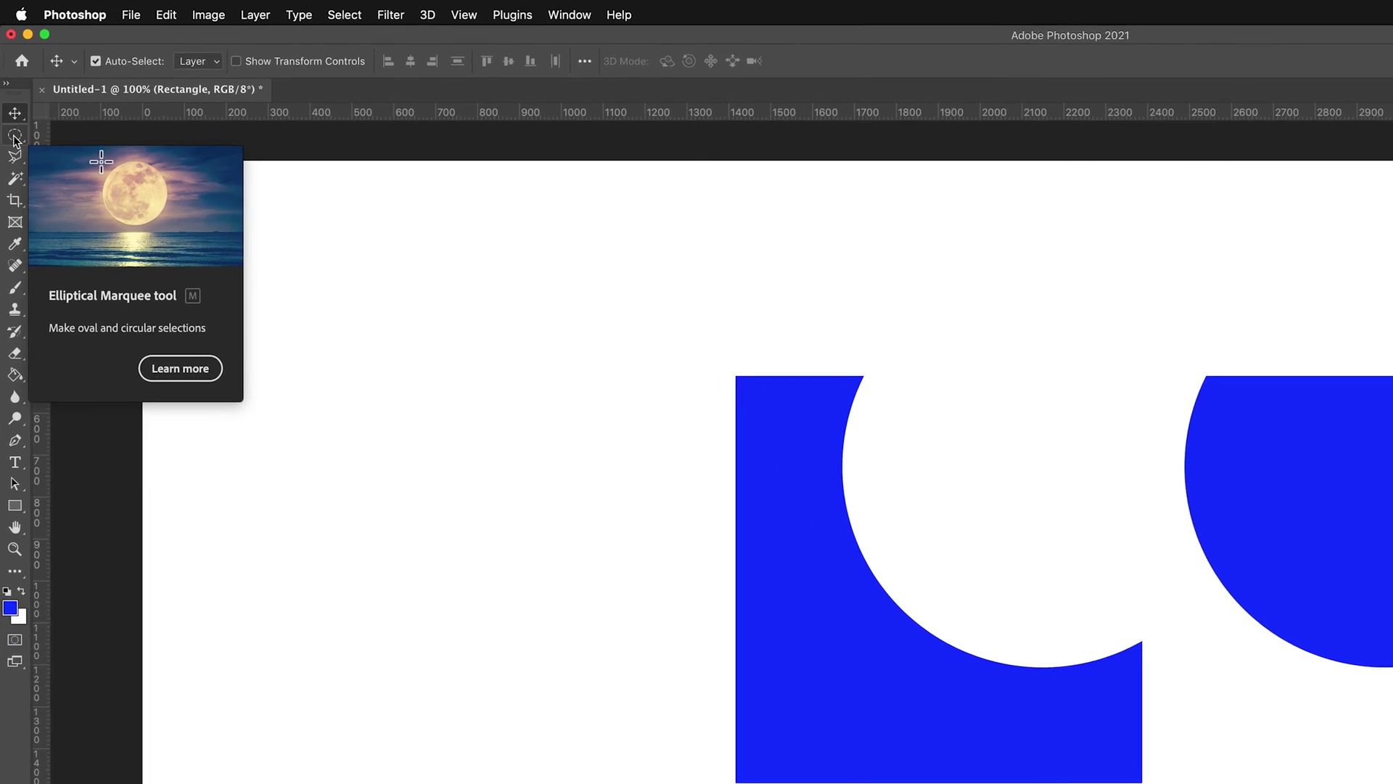
# Select two overlapping circles using Add to Selection, then shift the combined outline left
pyautogui.click(14, 130)
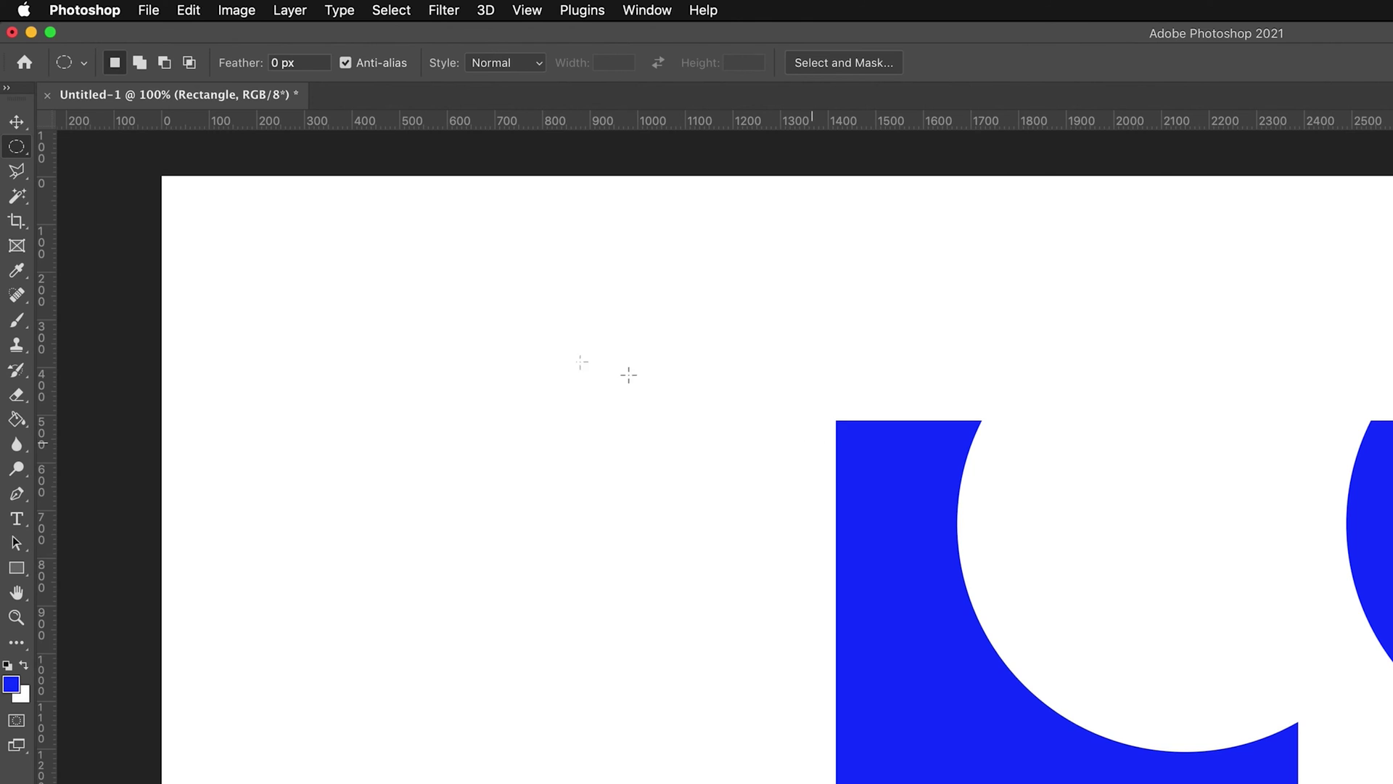
pyautogui.moveTo(436, 339)
pyautogui.mouseDown()
pyautogui.moveTo(591, 498)
pyautogui.moveTo(737, 613)
pyautogui.mouseUp()
pyautogui.click(139, 63)
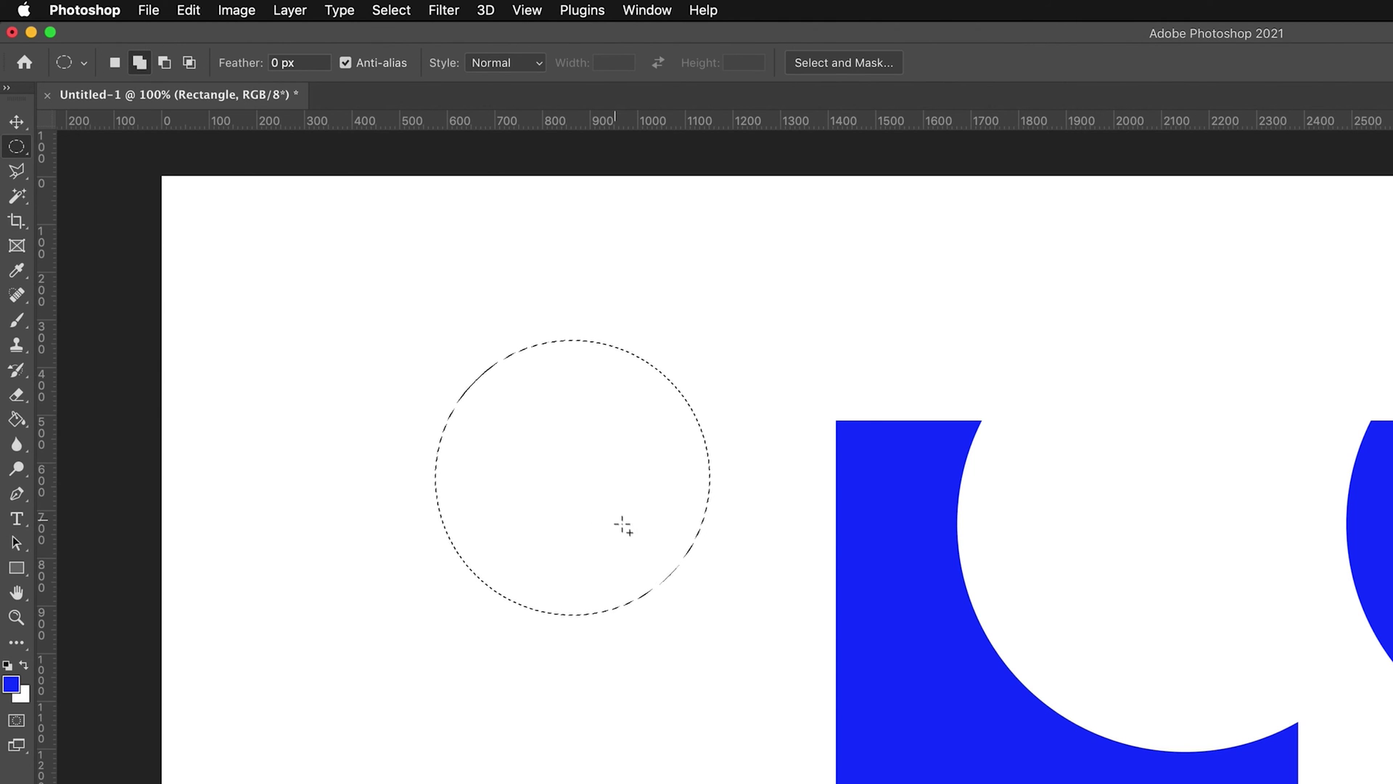
pyautogui.moveTo(541, 444); pyautogui.dragTo(788, 691)
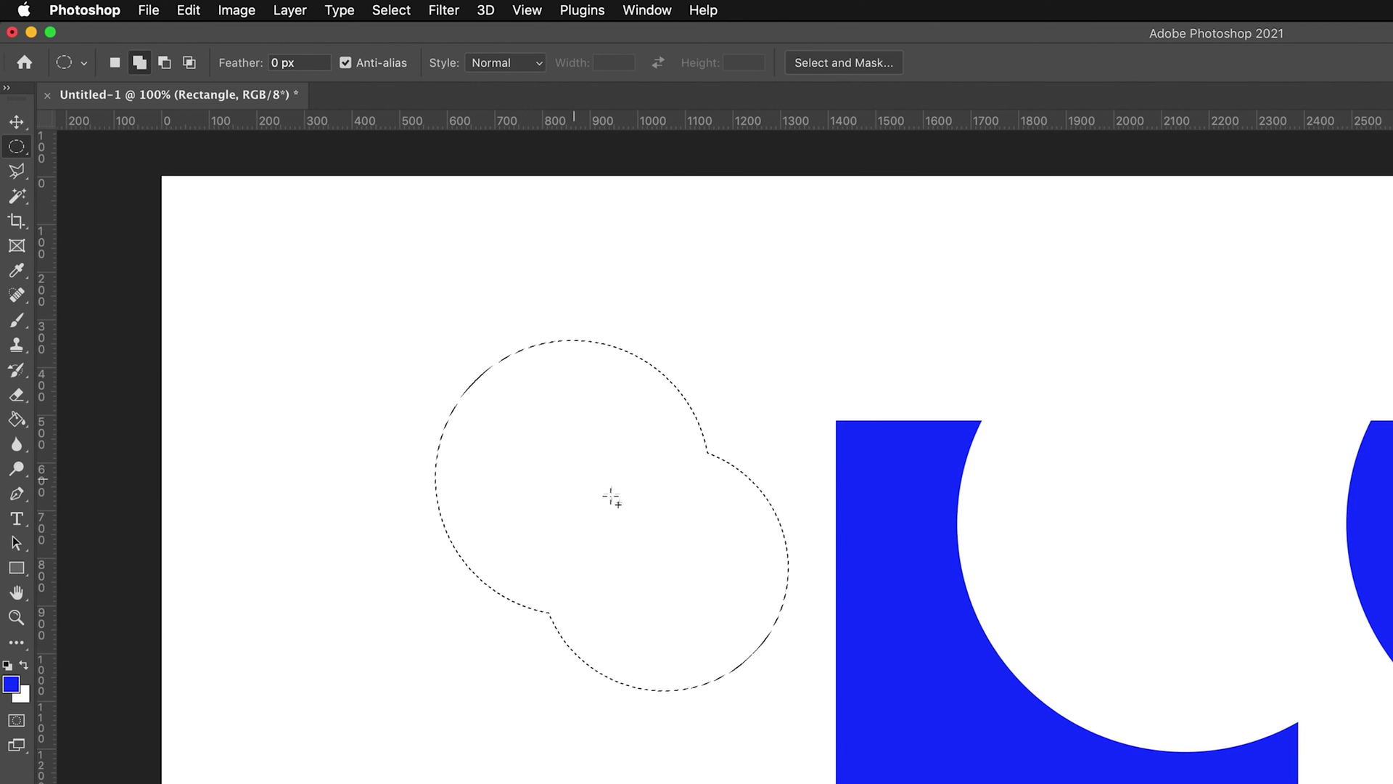
pyautogui.click(115, 63)
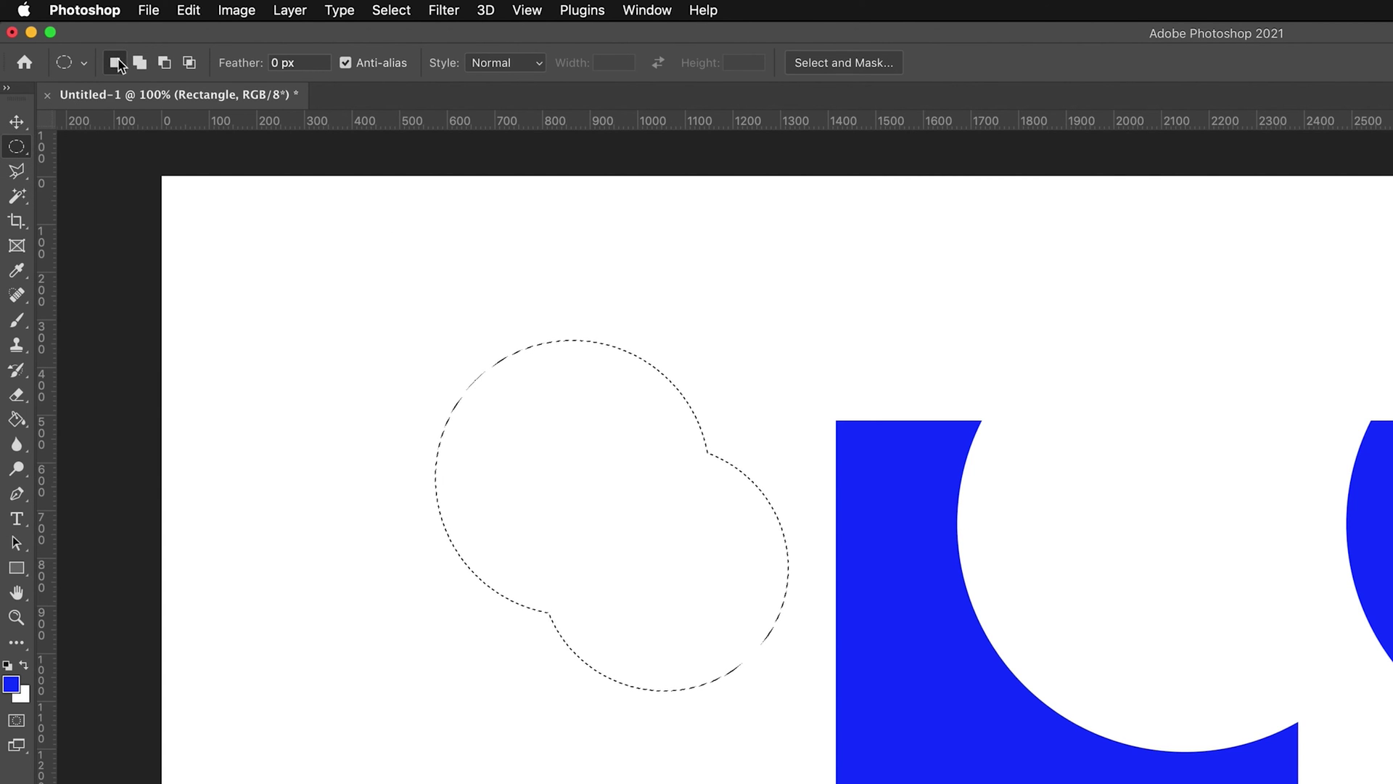
pyautogui.moveTo(586, 454); pyautogui.dragTo(479, 469)
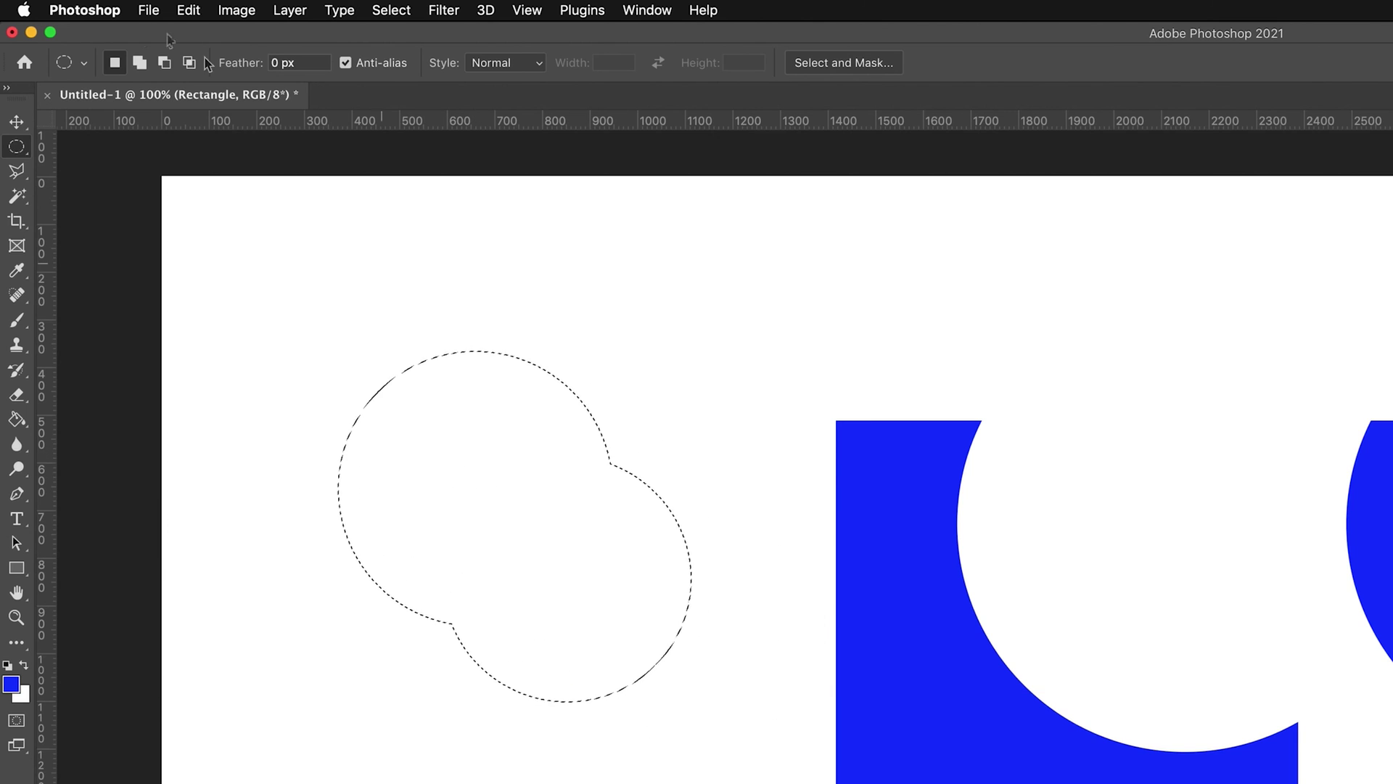
# Subtract an ellipse from the upper left, then intersect with another ellipse for a leaf-shaped outline
pyautogui.click(164, 63)
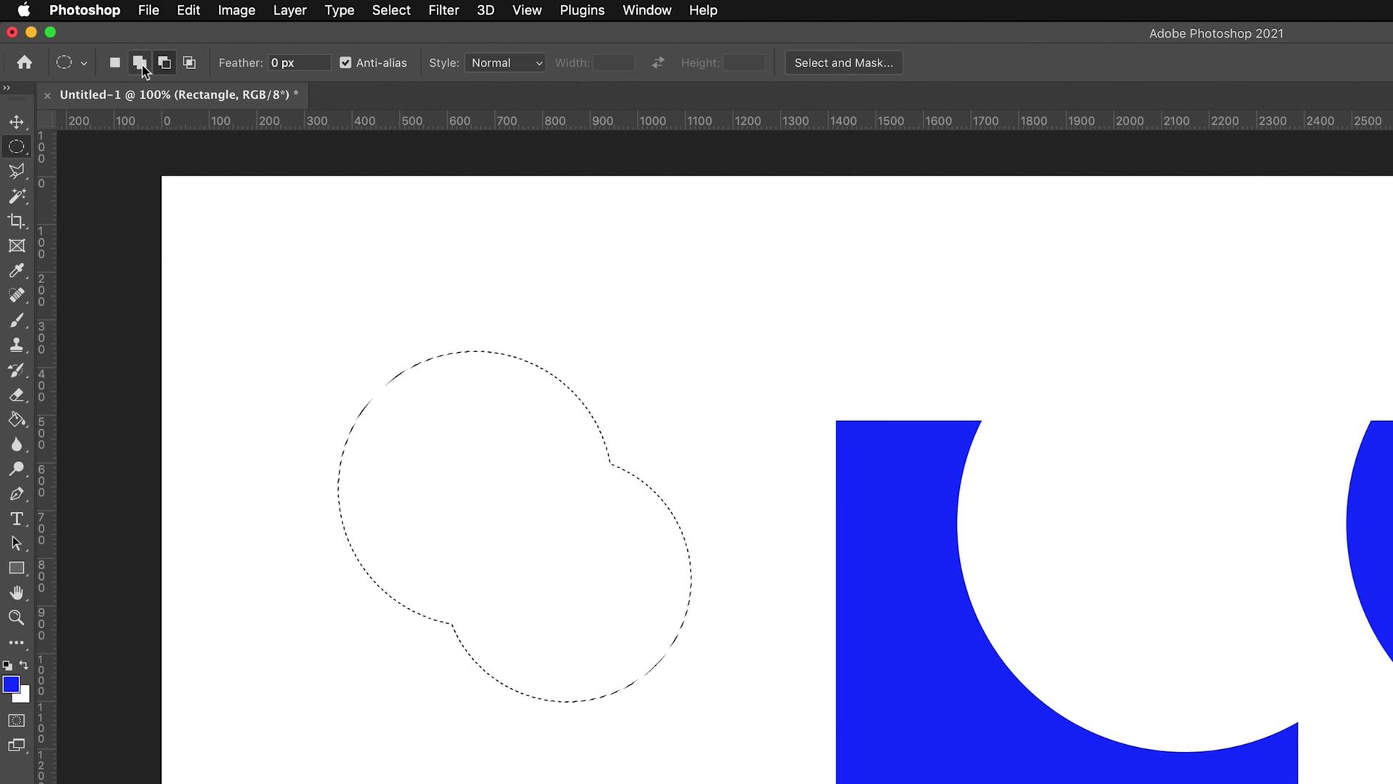
pyautogui.moveTo(285, 281); pyautogui.dragTo(507, 499)
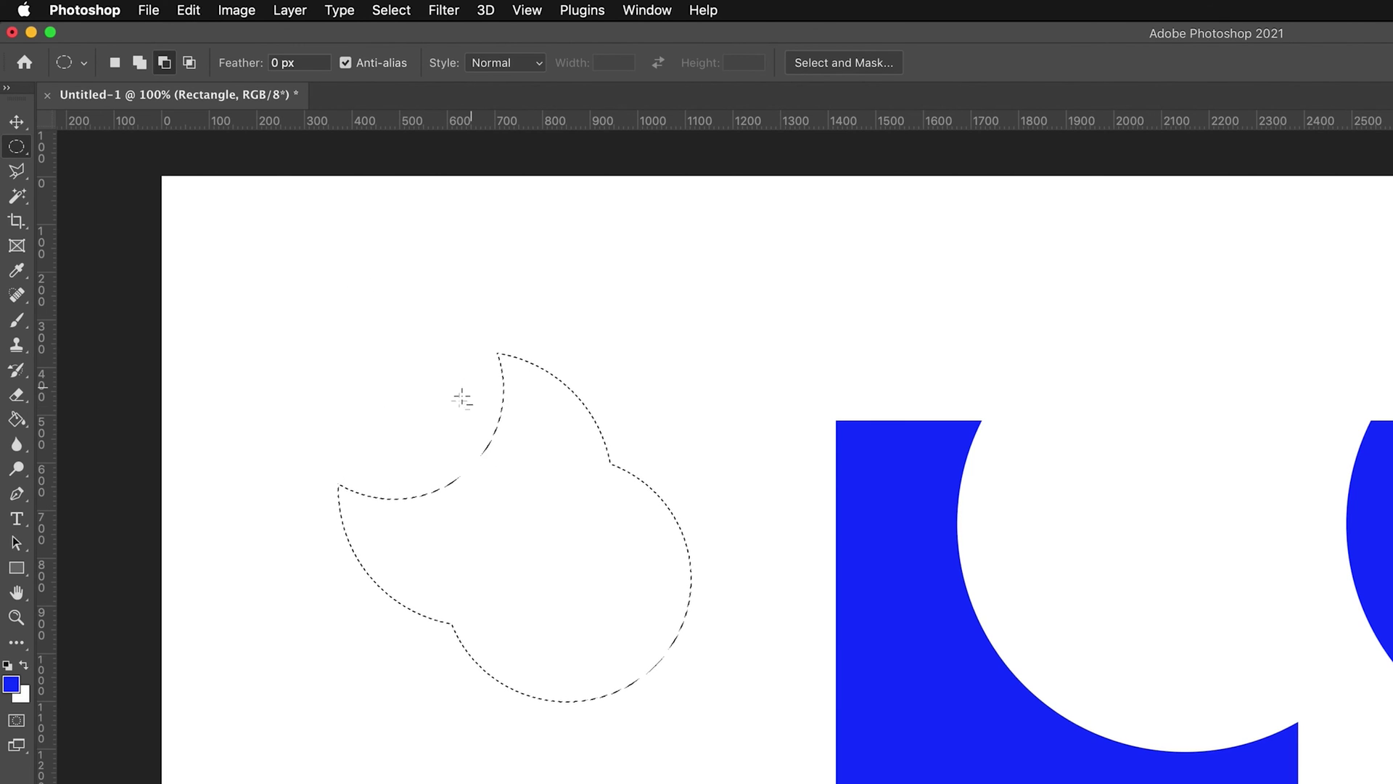
pyautogui.click(190, 63)
pyautogui.moveTo(445, 296); pyautogui.dragTo(705, 608)
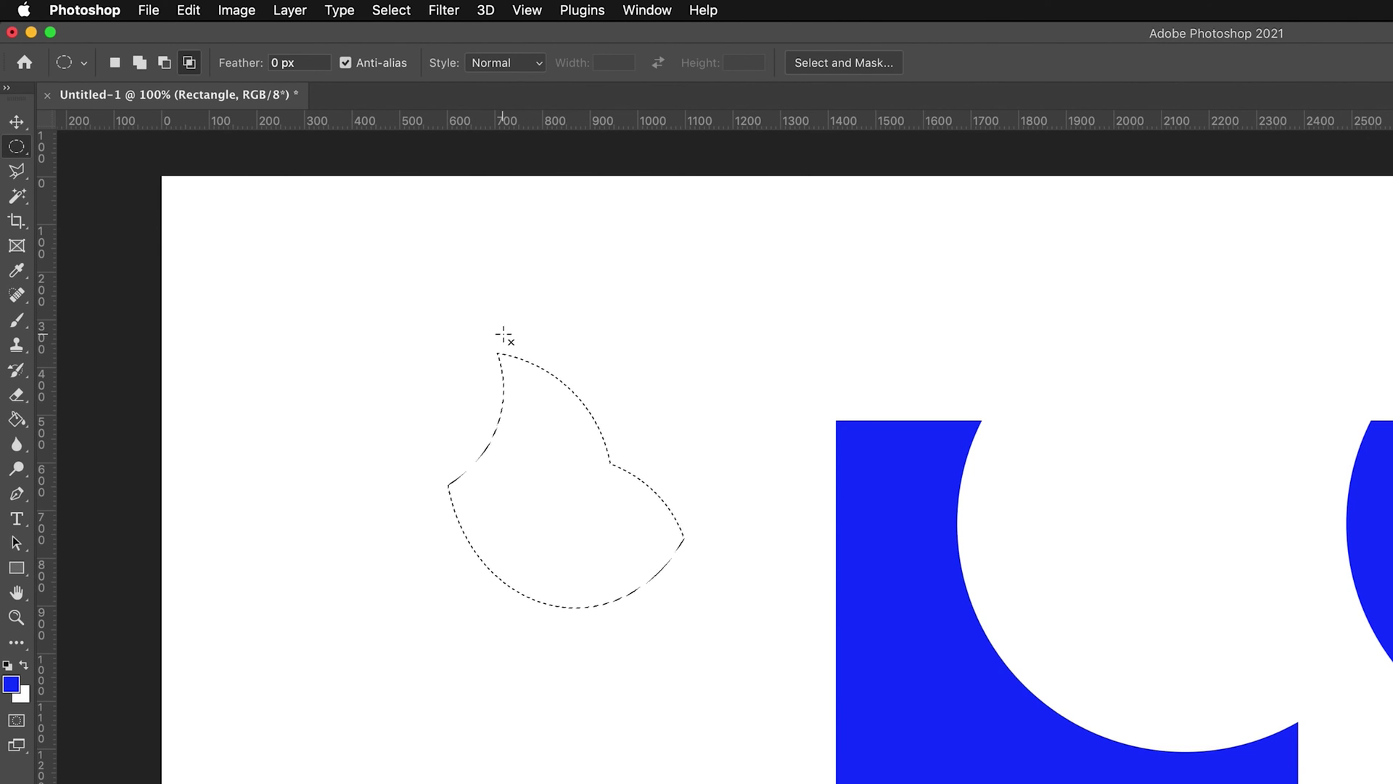
# Clear the selection and return to the Rectangular Marquee in New Selection mode
pyautogui.press('super+d')
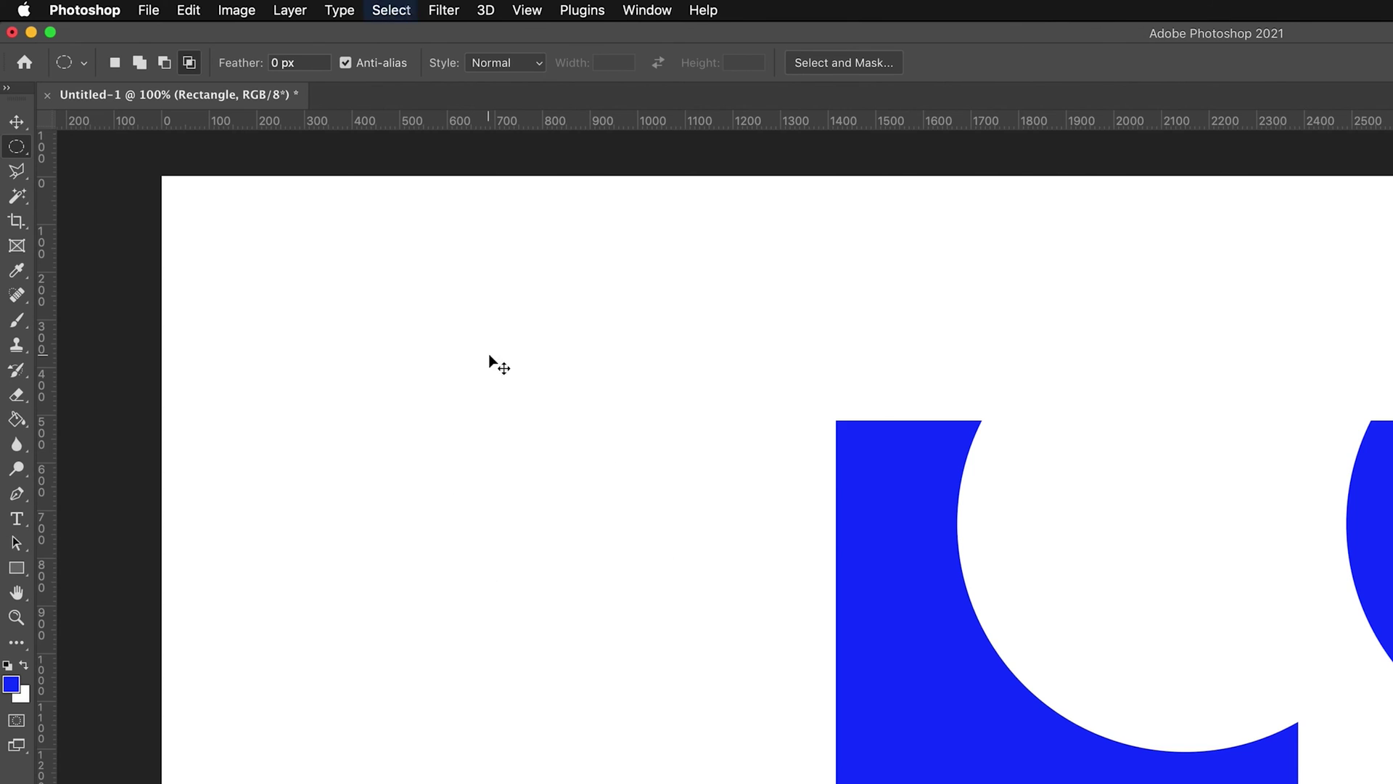
pyautogui.click(117, 63)
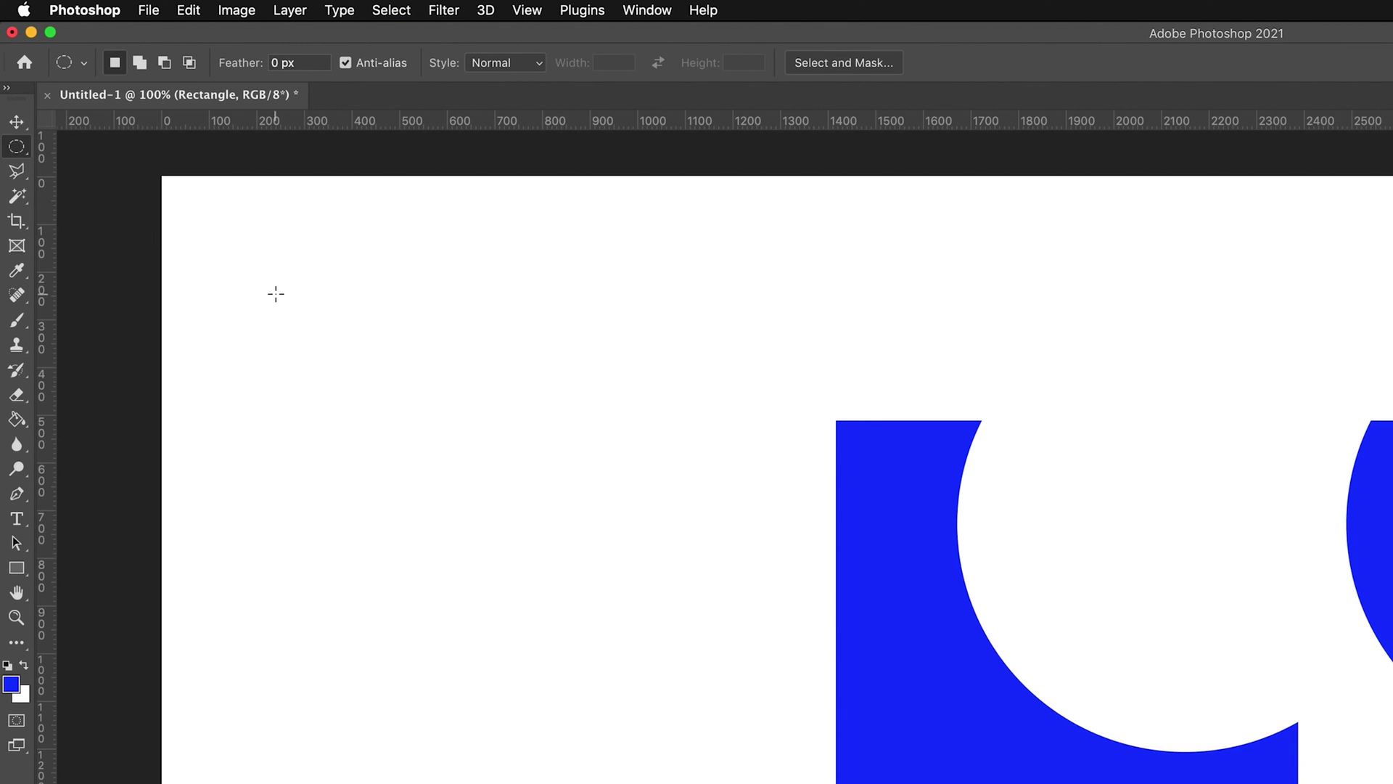
pyautogui.click(16, 151)
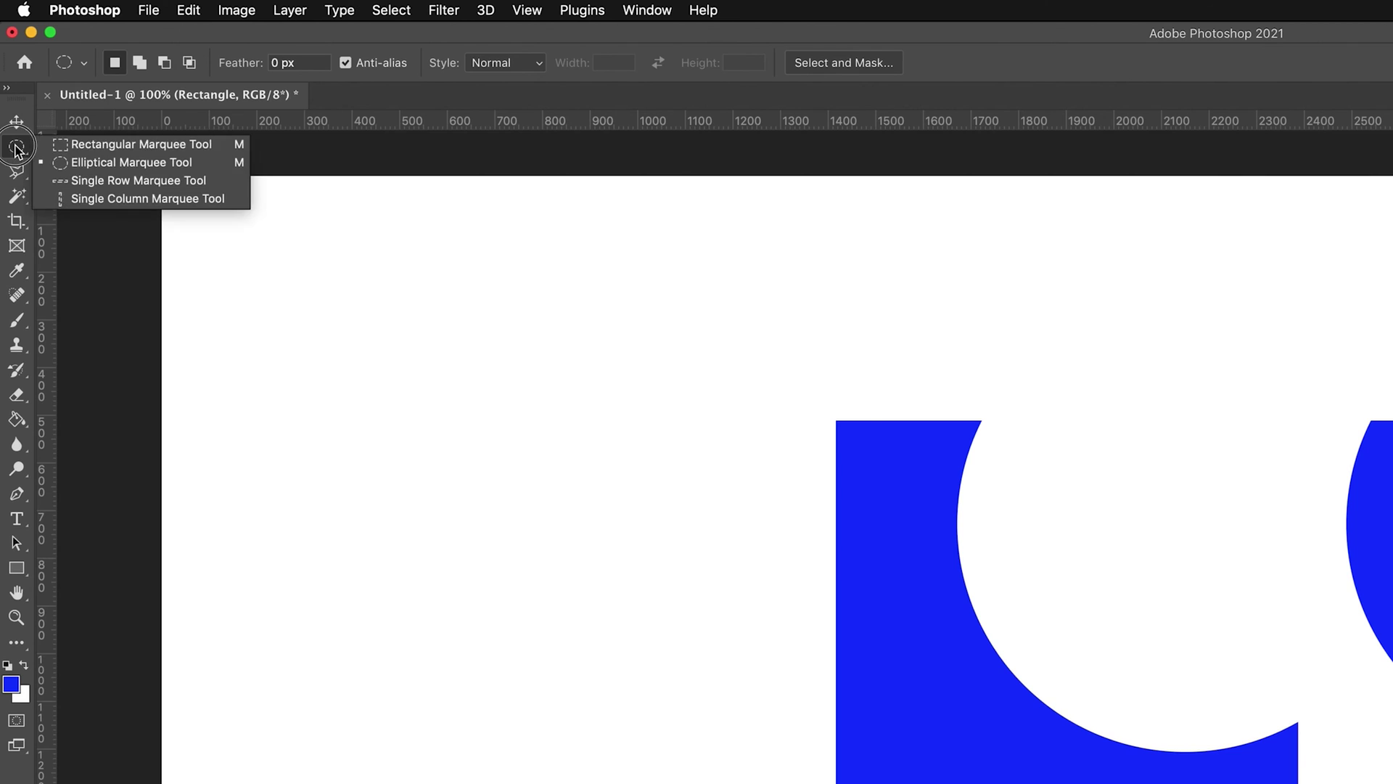
pyautogui.click(93, 143)
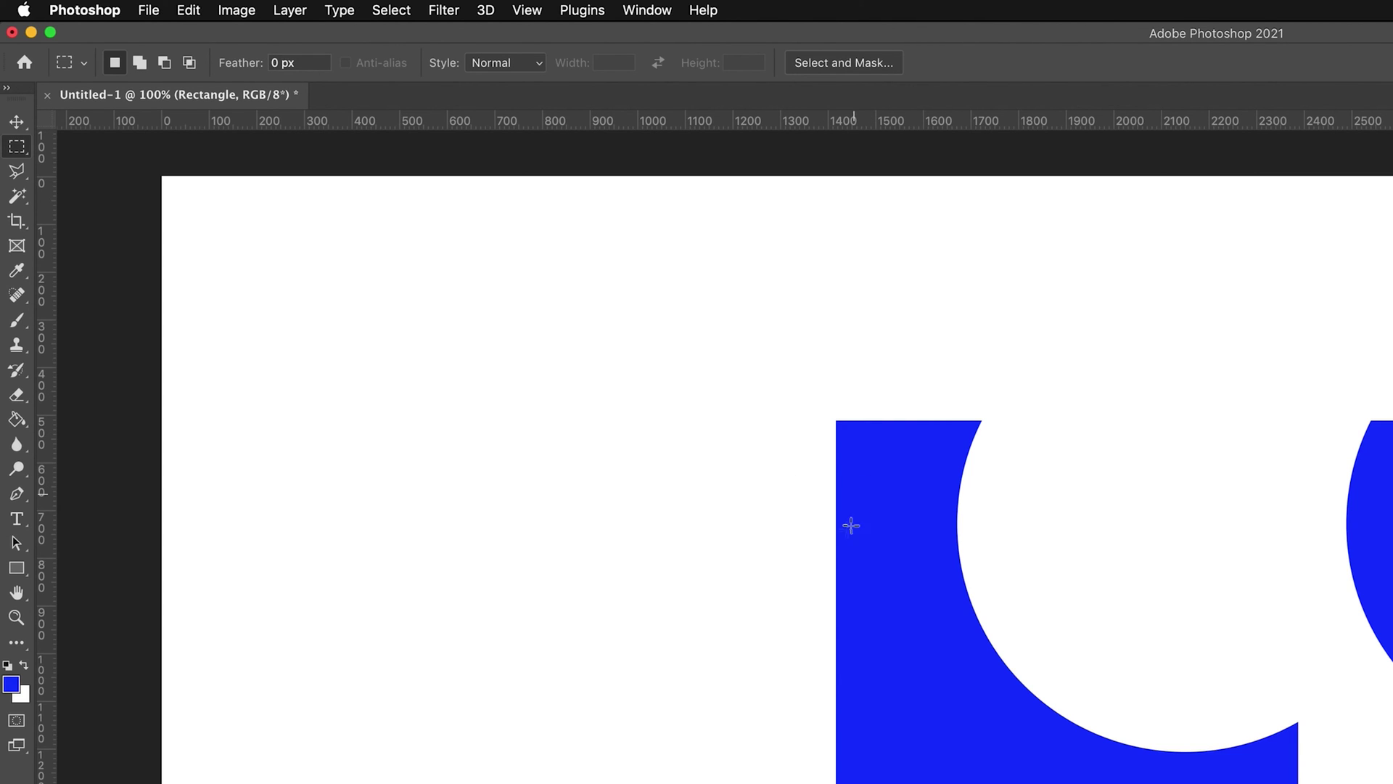
# Delete a rectangle over the blue shape's top and deselect
pyautogui.moveTo(792, 351); pyautogui.dragTo(1038, 635)
pyautogui.press('Delete')
pyautogui.press('super+d')
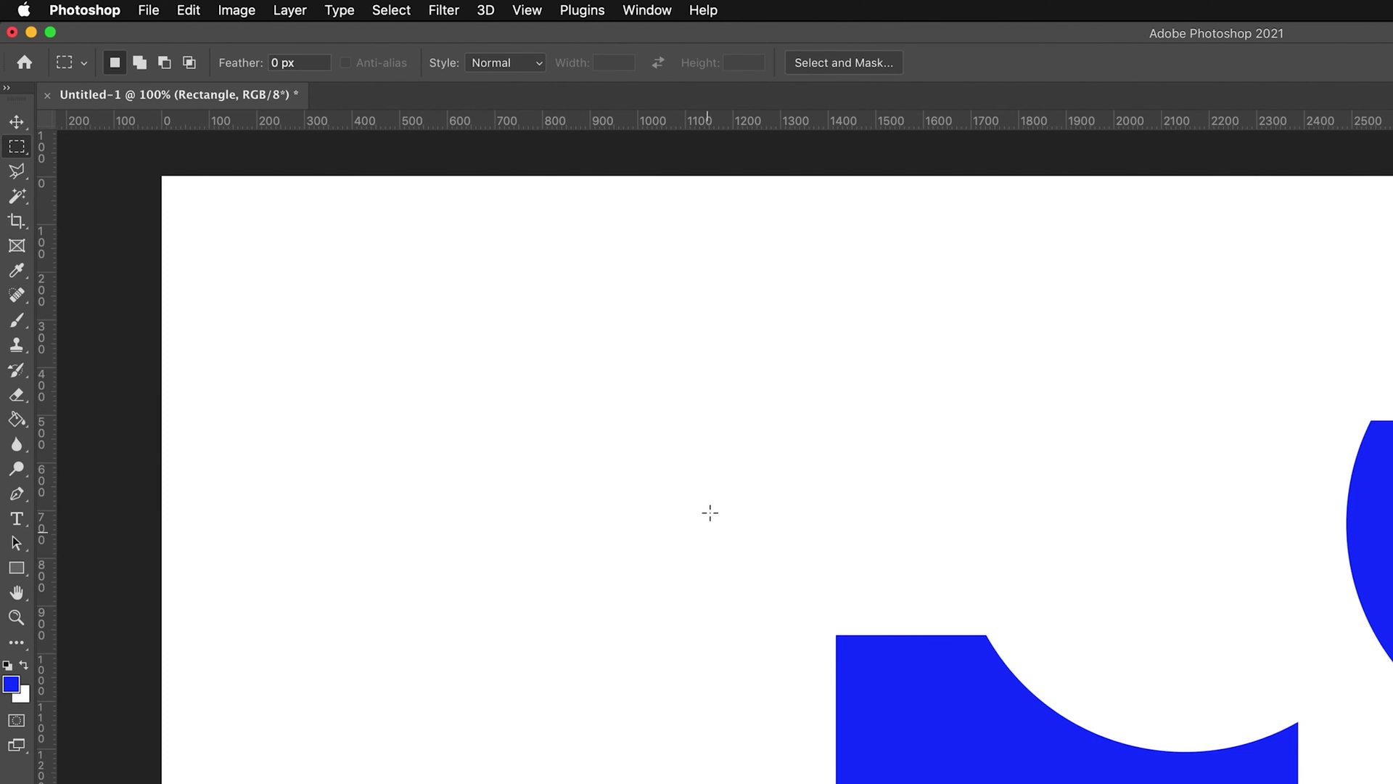
# Undo the deletion to restore the blue shape's top, deselect, and set Feather to 20 px
pyautogui.press('super+z')
pyautogui.press('super+z')
pyautogui.press('super+d')
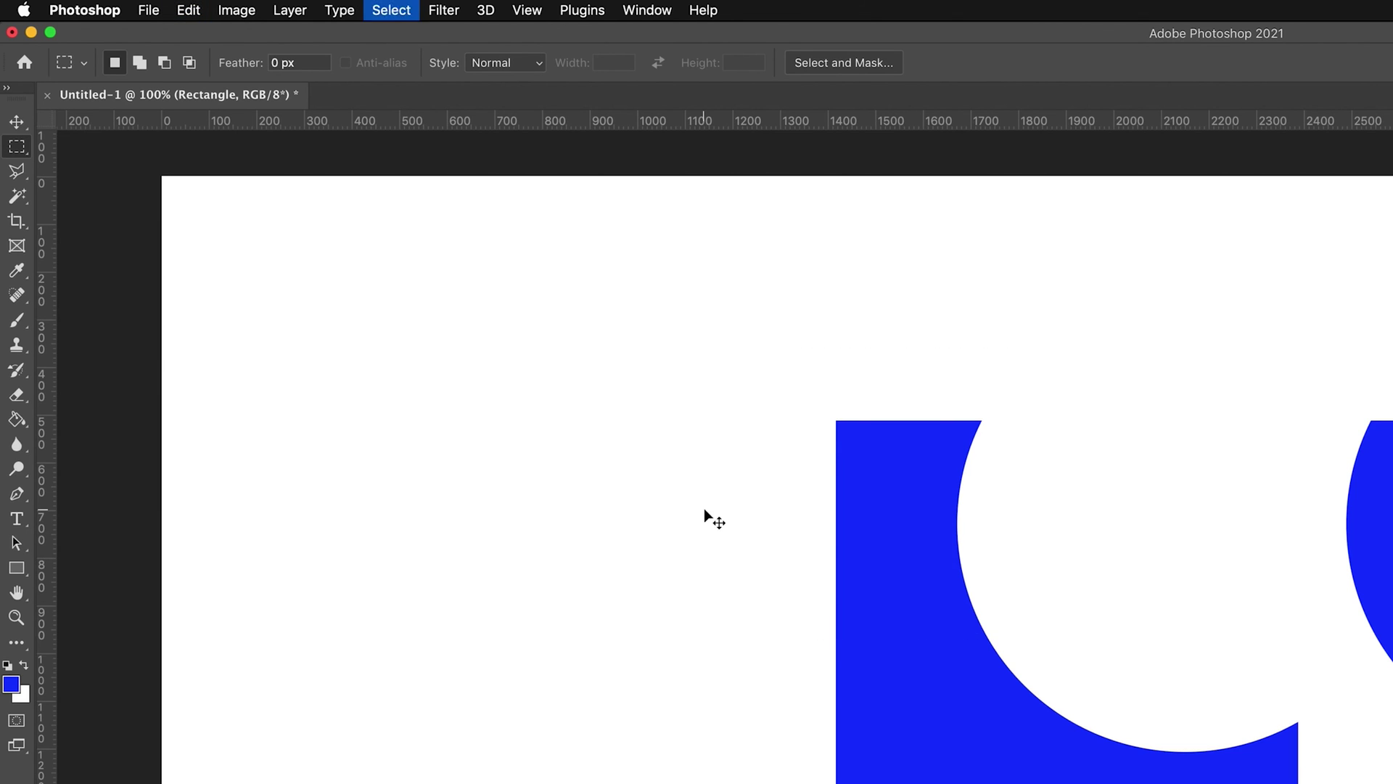
pyautogui.click(272, 62)
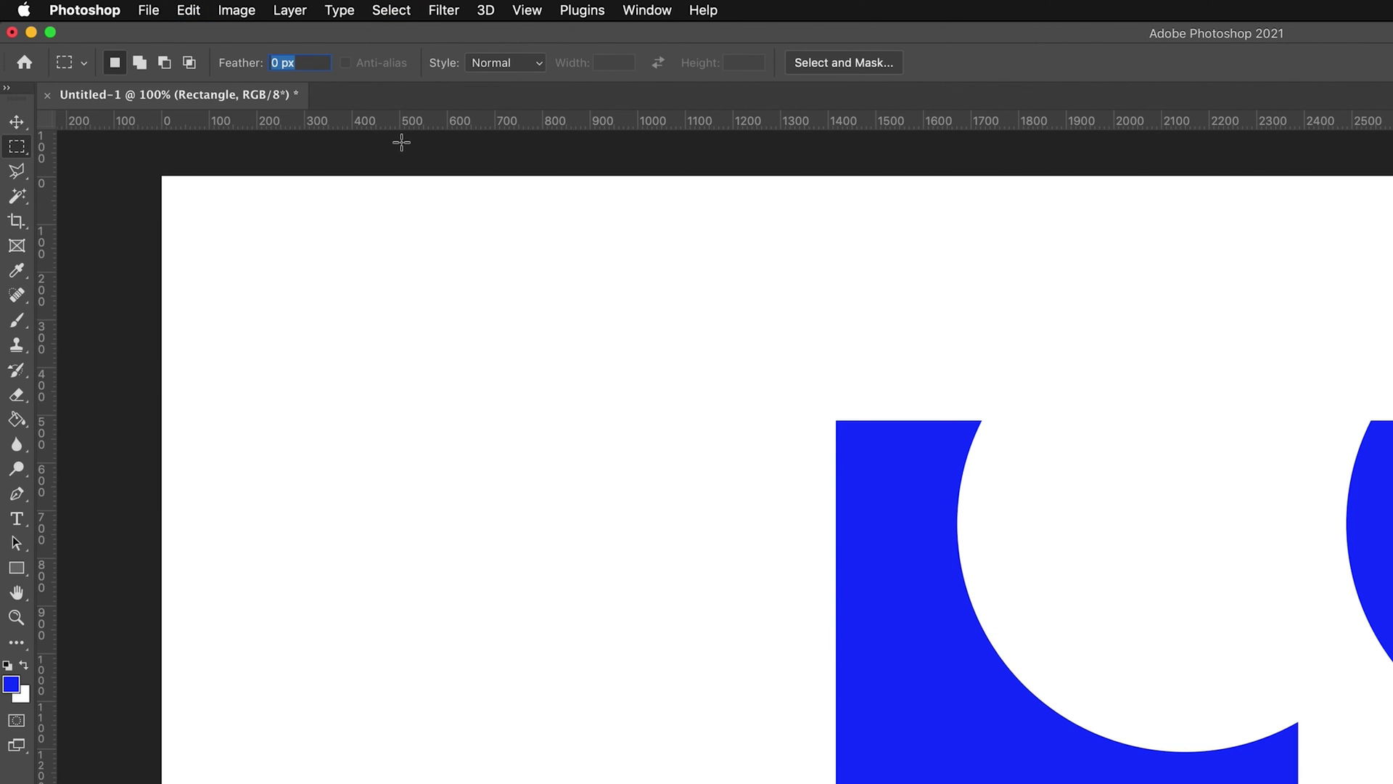
pyautogui.write('20')
pyautogui.press('Return')
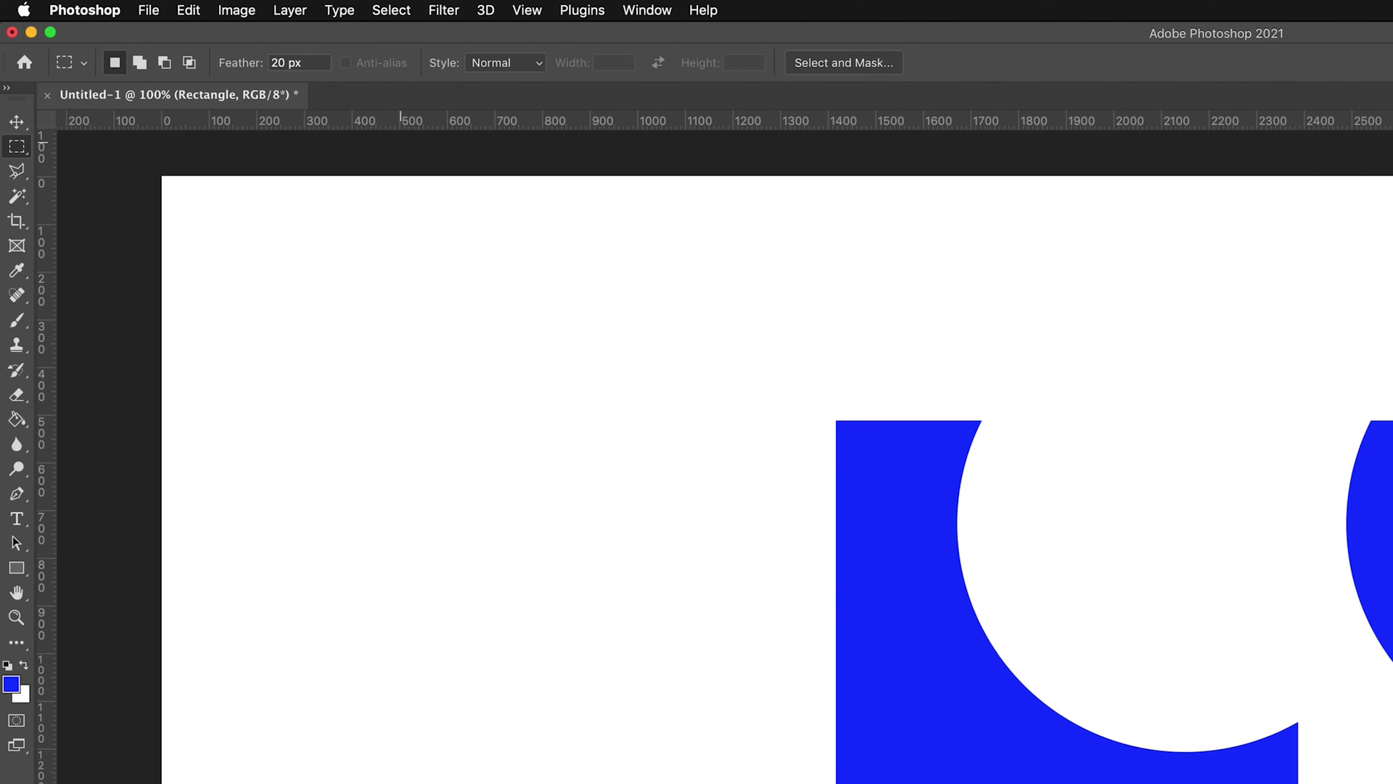
# Delete a 20 px feathered rectangle over the shape's top so its edge fades softly
pyautogui.moveTo(730, 339); pyautogui.dragTo(1070, 606)
pyautogui.press('Delete')
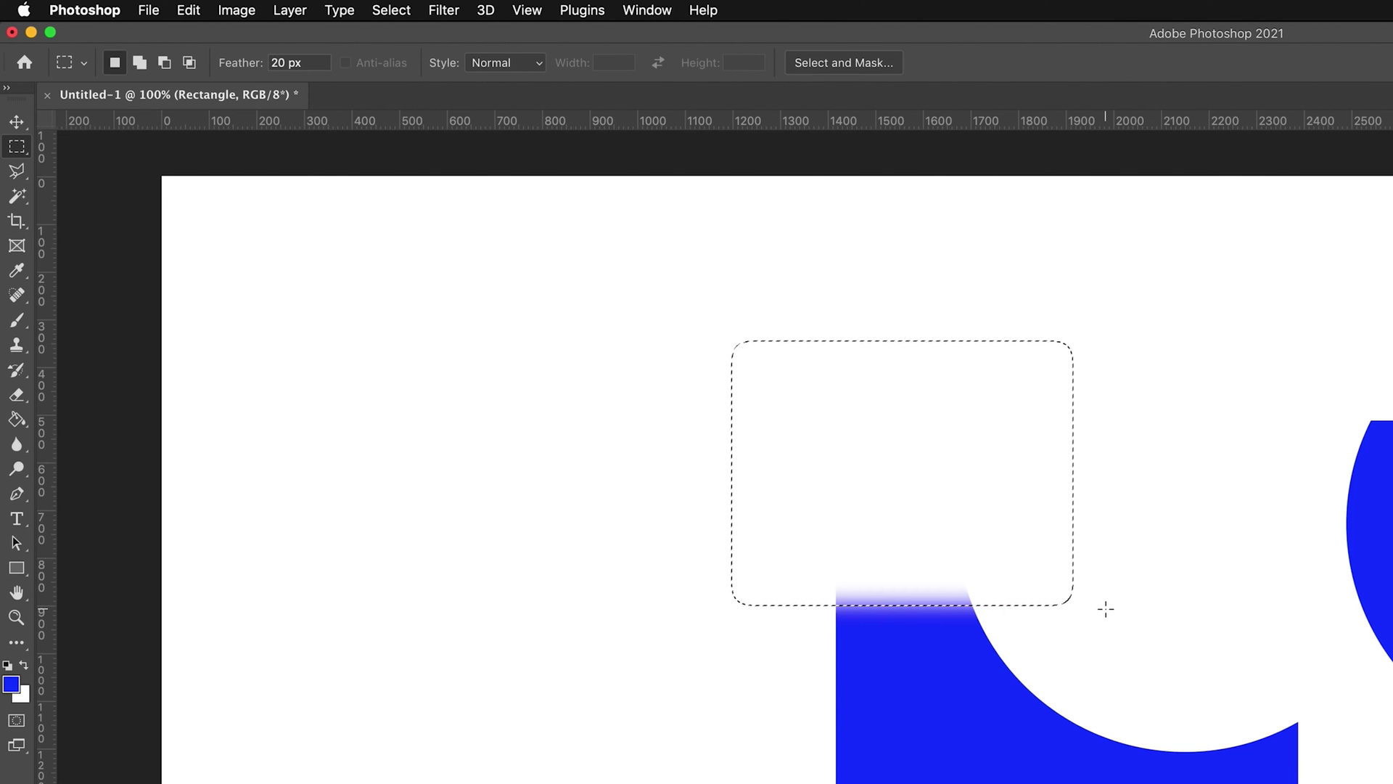
pyautogui.press('super+d')
# Set Feather back to 0 px and select a hard-edged rectangle over the shape's upper-left corner
pyautogui.doubleClick(279, 63)
pyautogui.write('0')
pyautogui.moveTo(647, 411); pyautogui.dragTo(1163, 766)
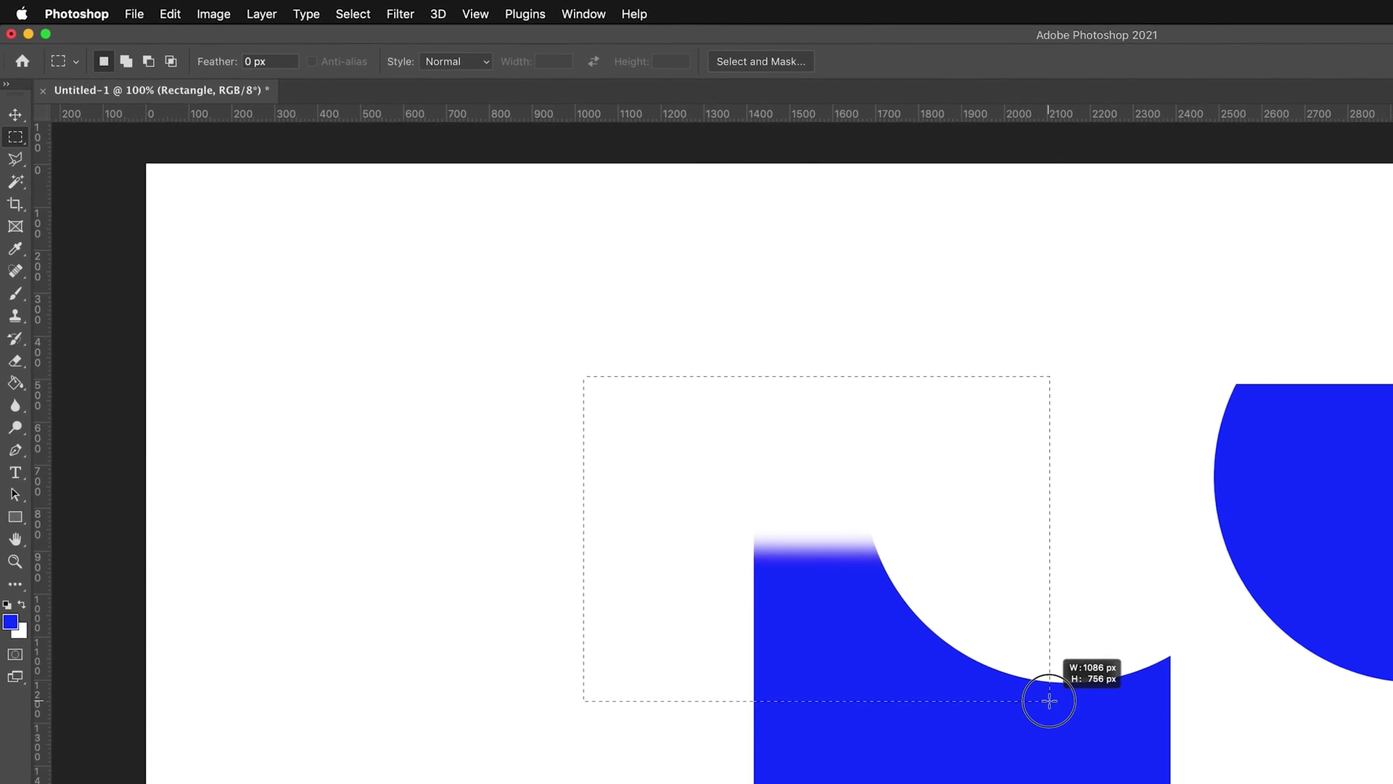
pyautogui.moveTo(1049, 700); pyautogui.dragTo(1050, 700)
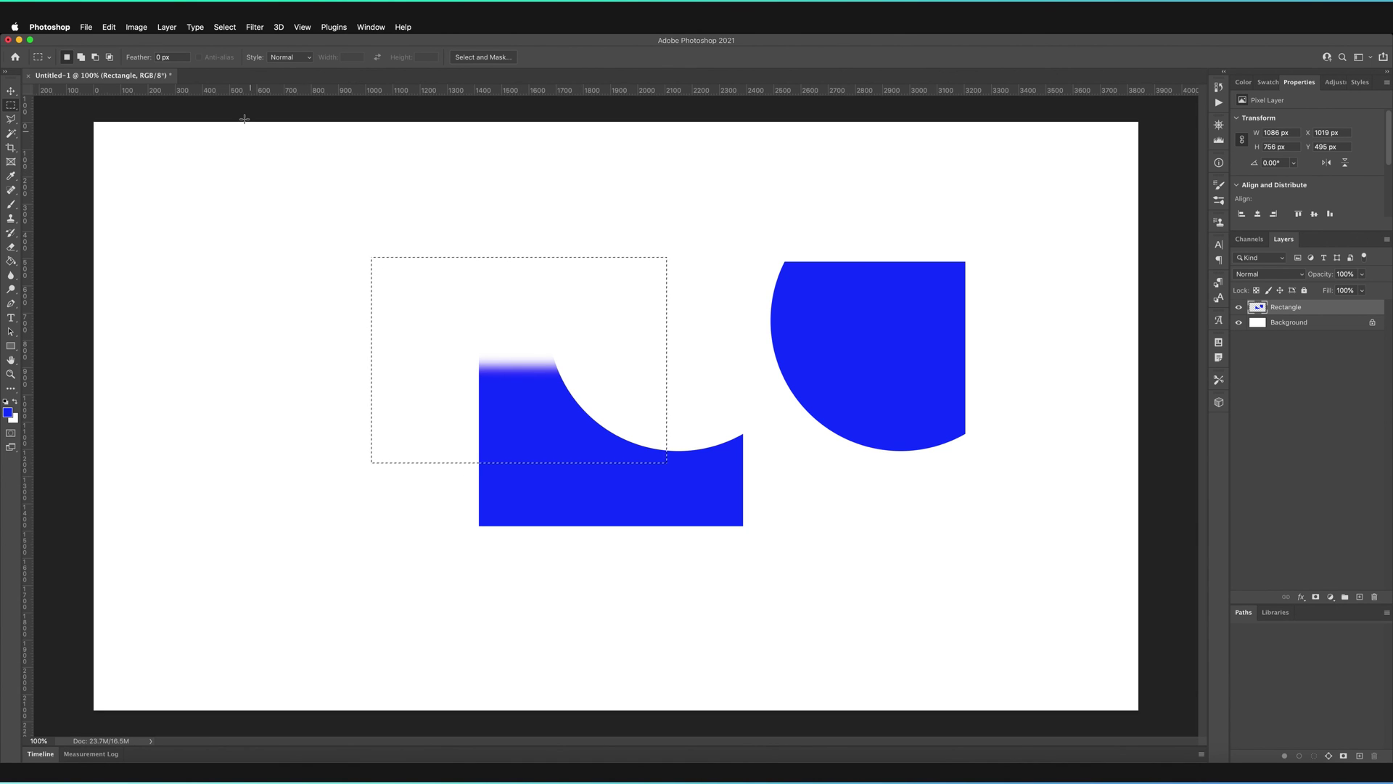
# Invert the selection via Select > Inverse and delete everything outside the rectangle
pyautogui.click(223, 27)
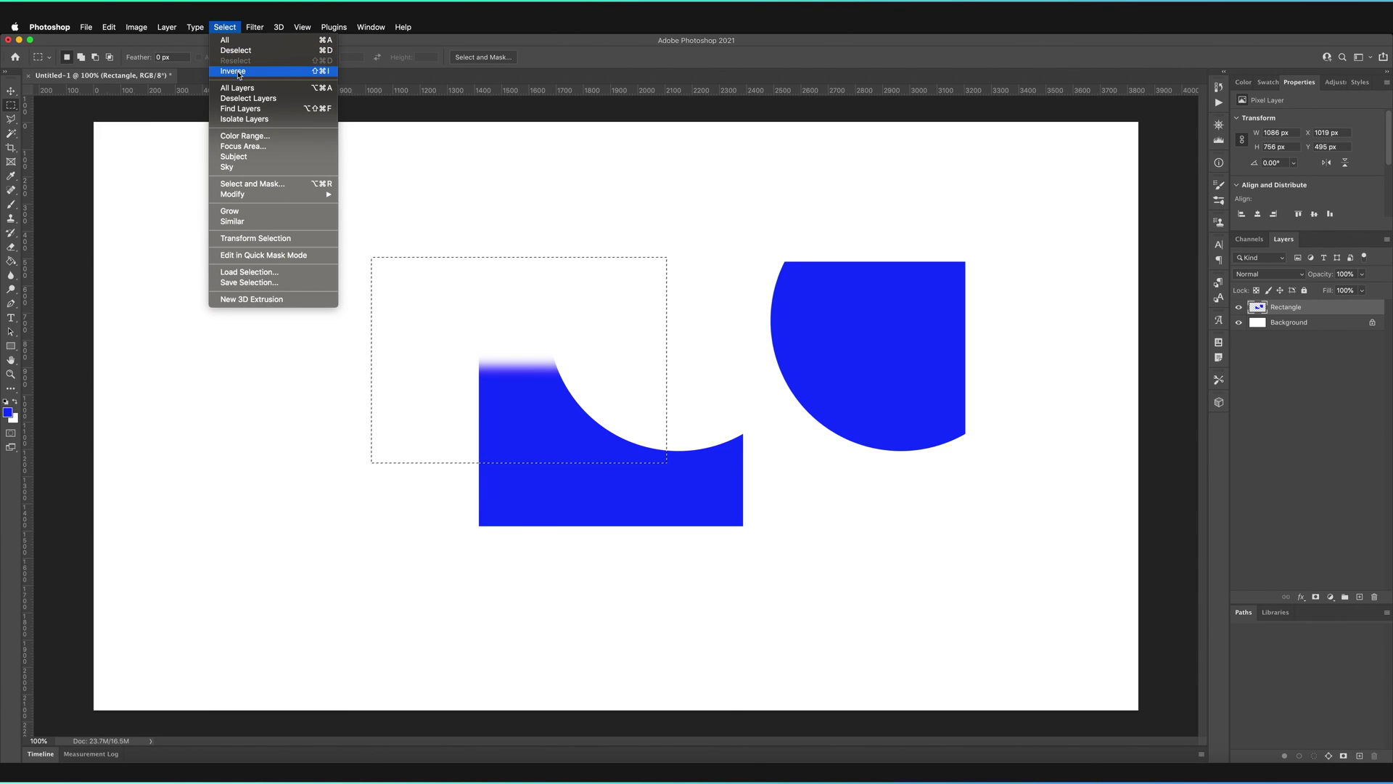
pyautogui.click(326, 73)
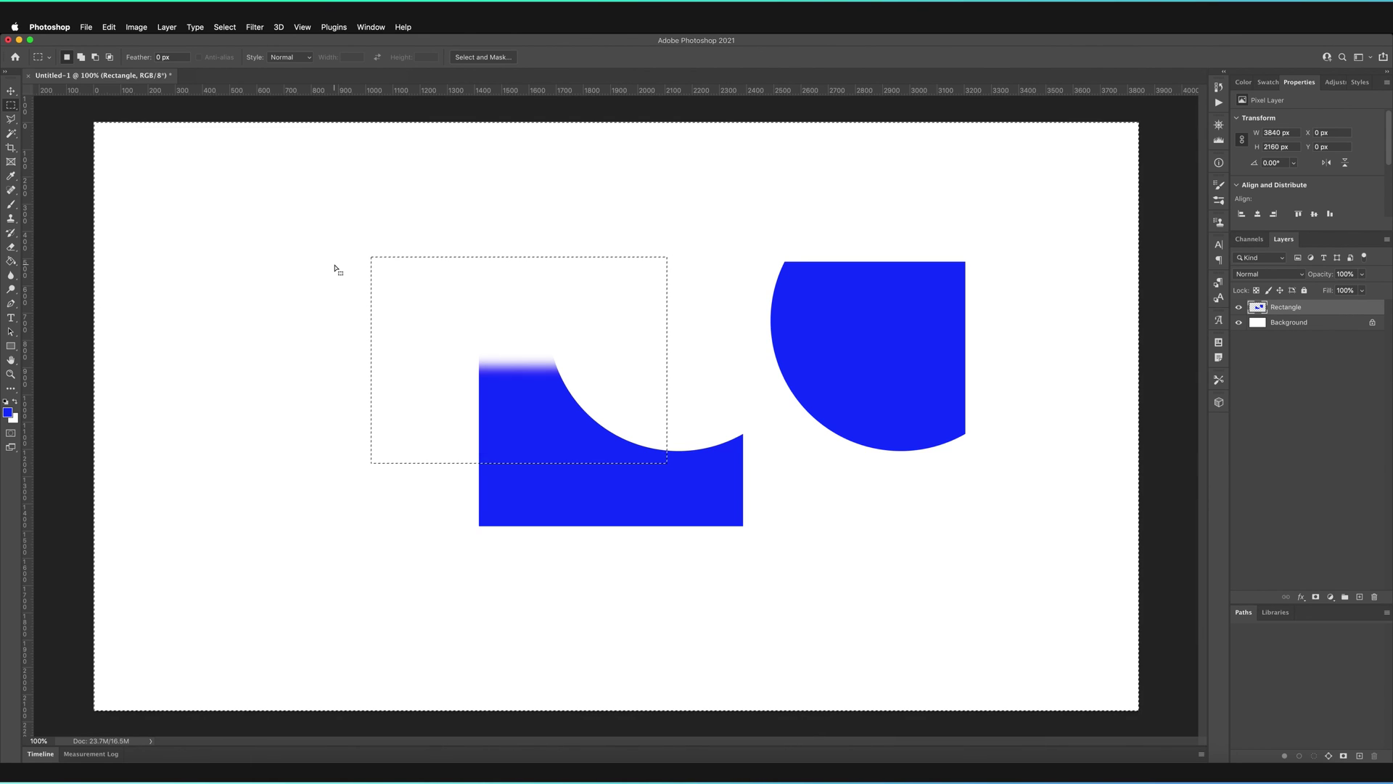
pyautogui.hotkey('ctrl', 'z')
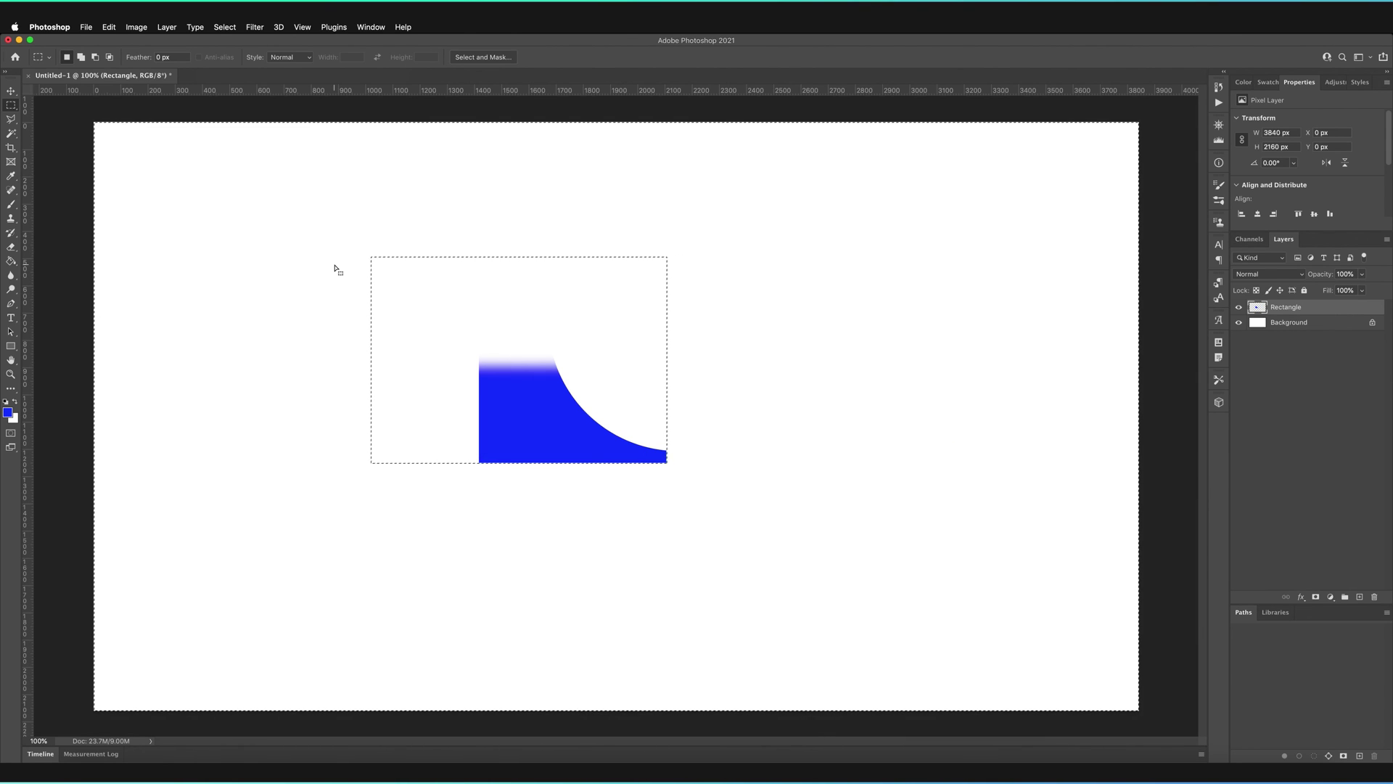